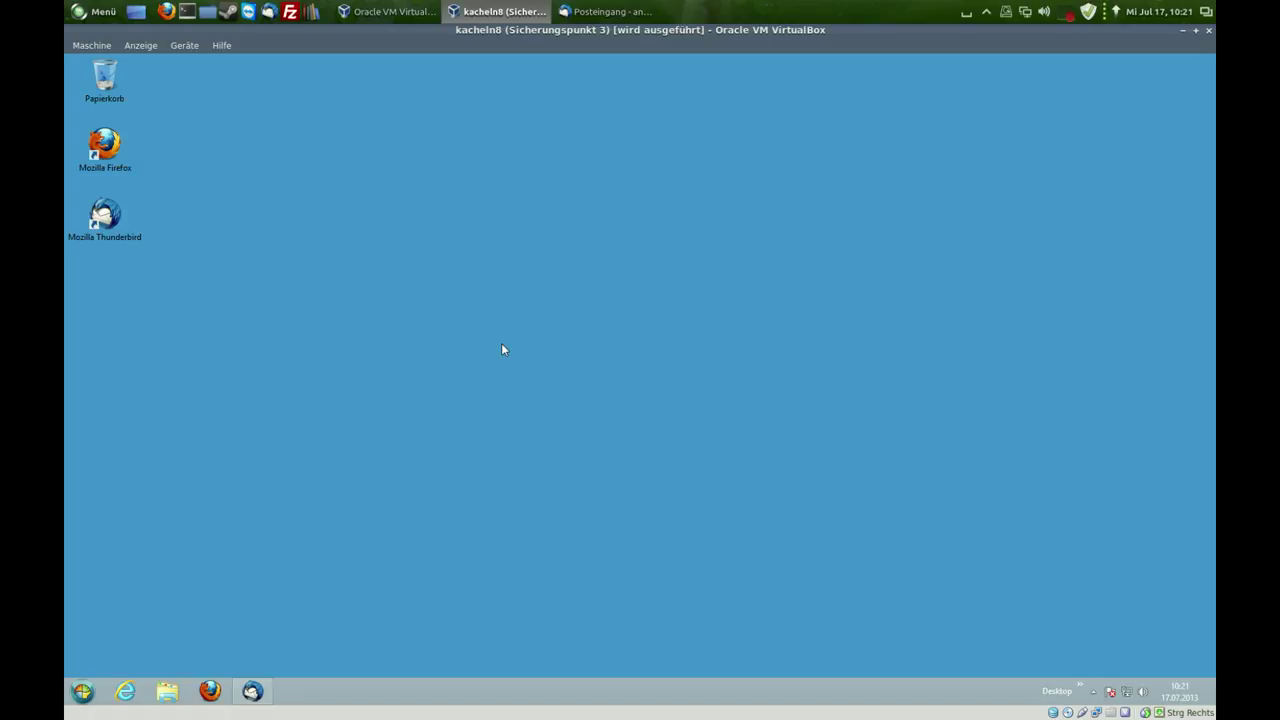
# - Launch Thunderbird and show the Google Mail account's overview page
pyautogui.click(258, 691)
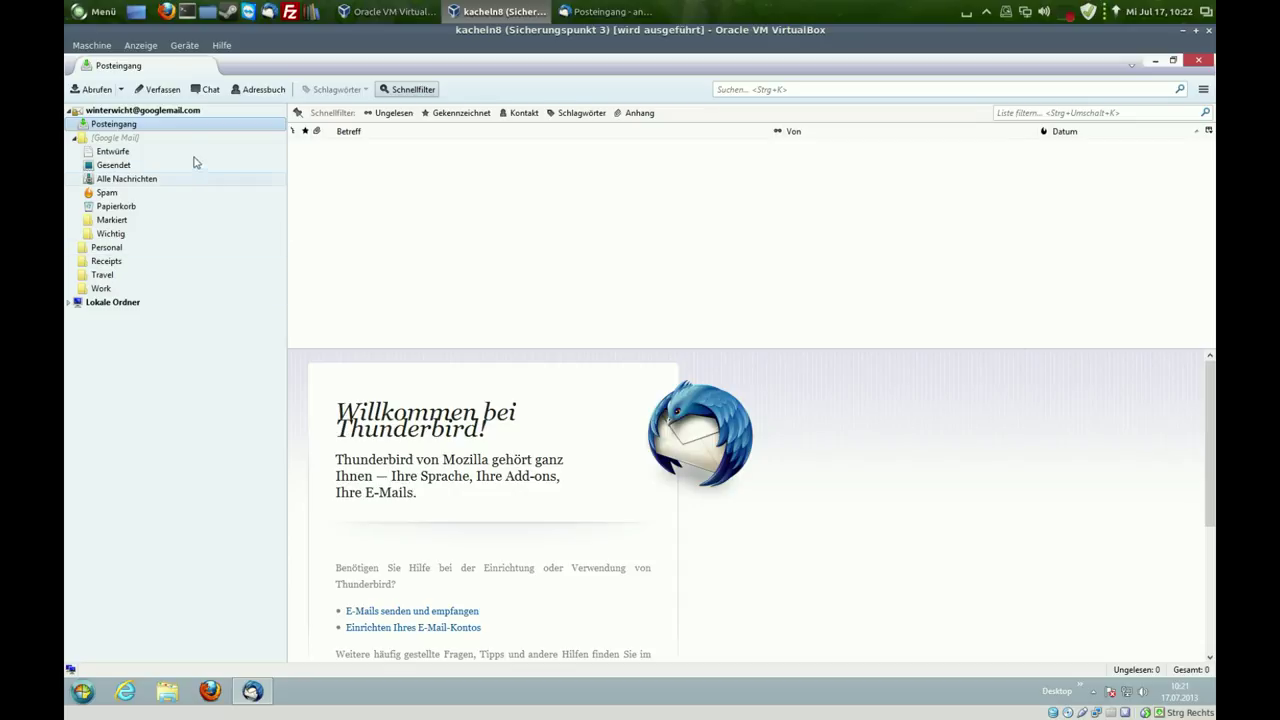
pyautogui.click(190, 112)
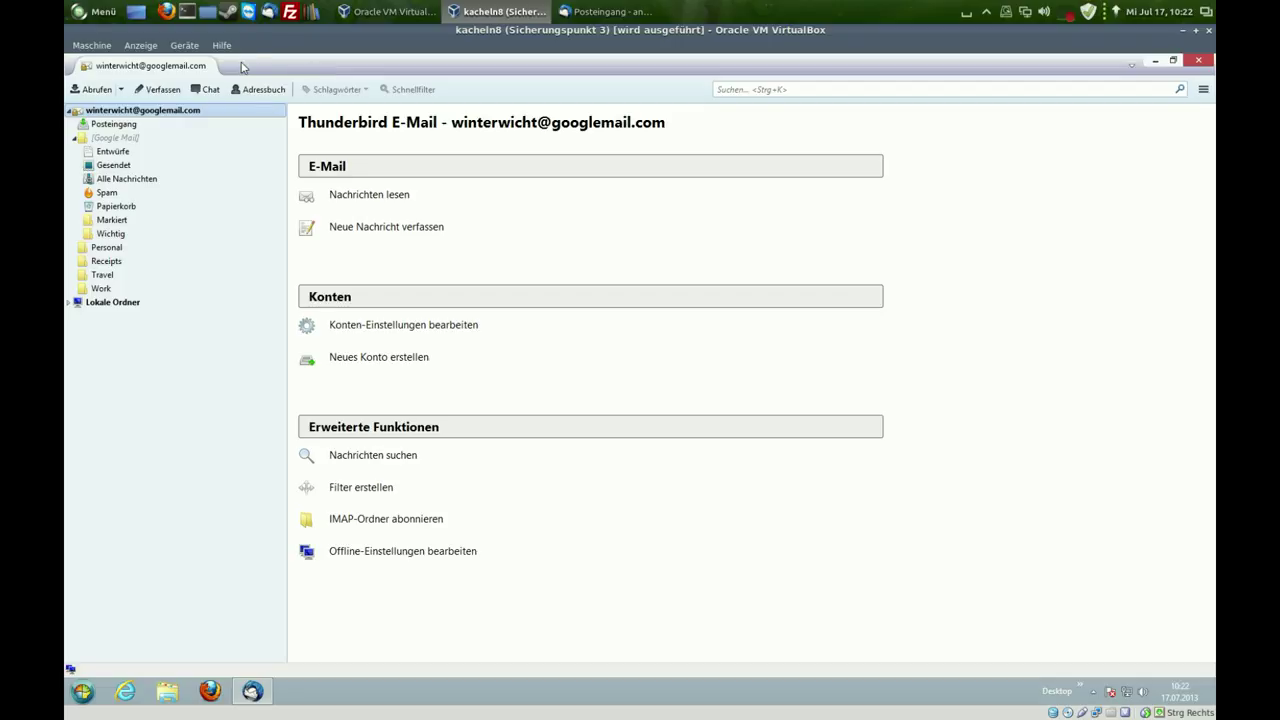
# - Enable the Menüleiste menu bar and open the Add-ons Manager via Extras > Add-ons
pyautogui.rightClick(315, 71)
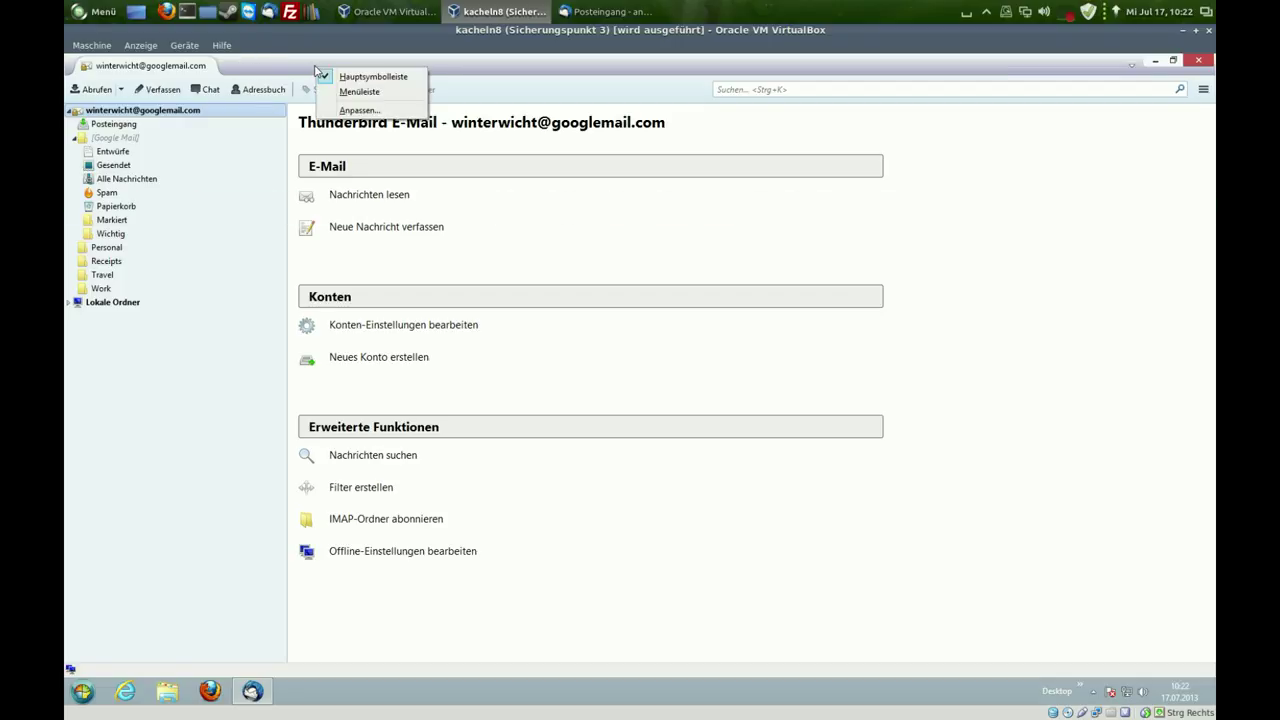
pyautogui.click(286, 67)
pyautogui.rightClick(342, 70)
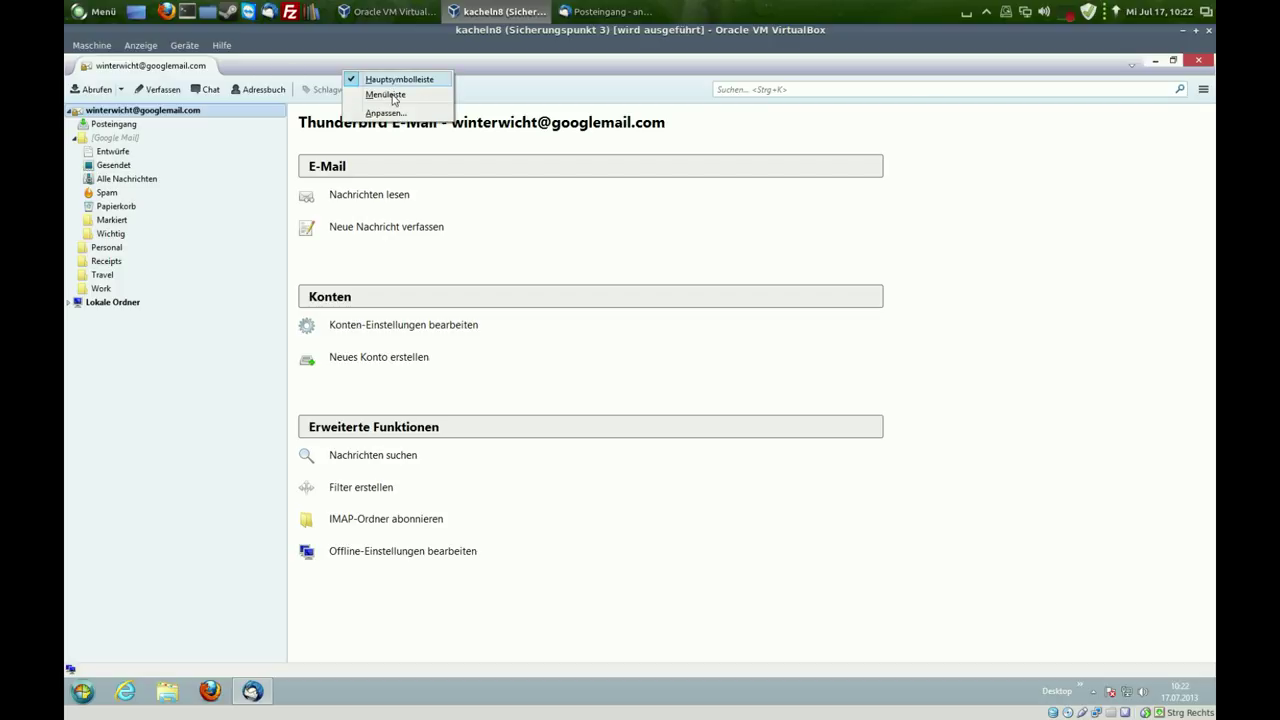
pyautogui.click(385, 95)
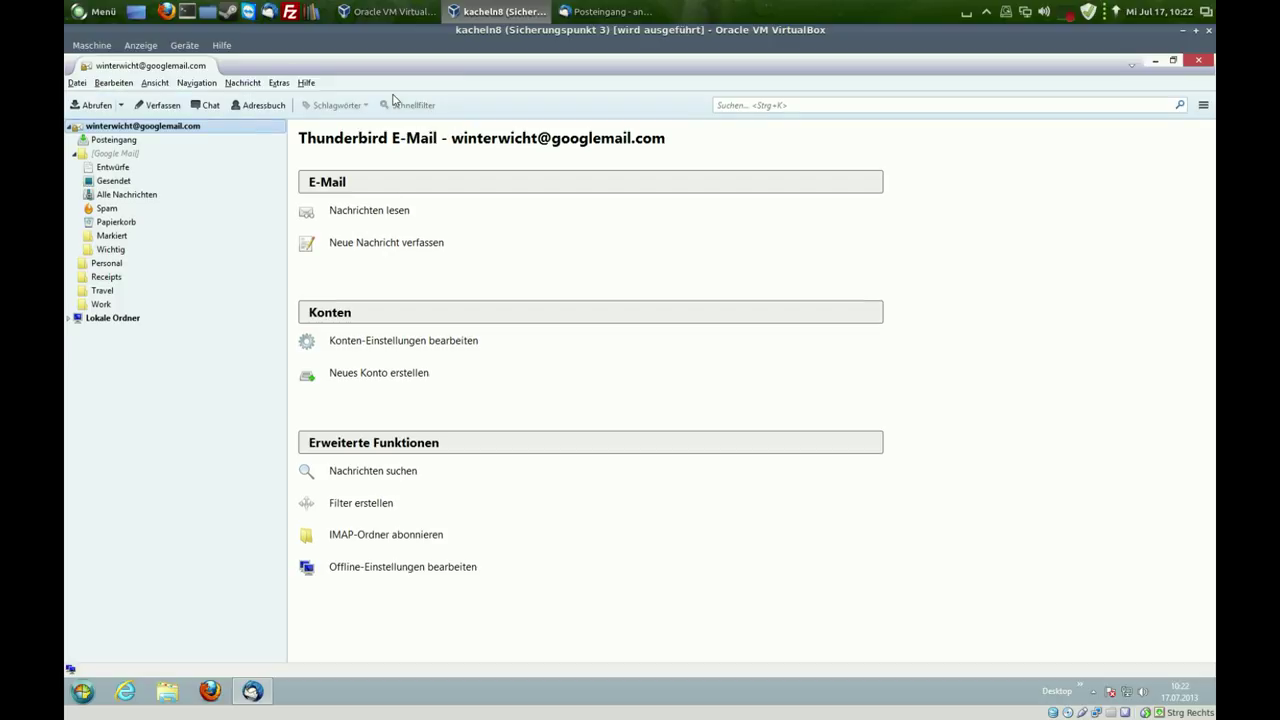
pyautogui.click(279, 83)
pyautogui.click(310, 131)
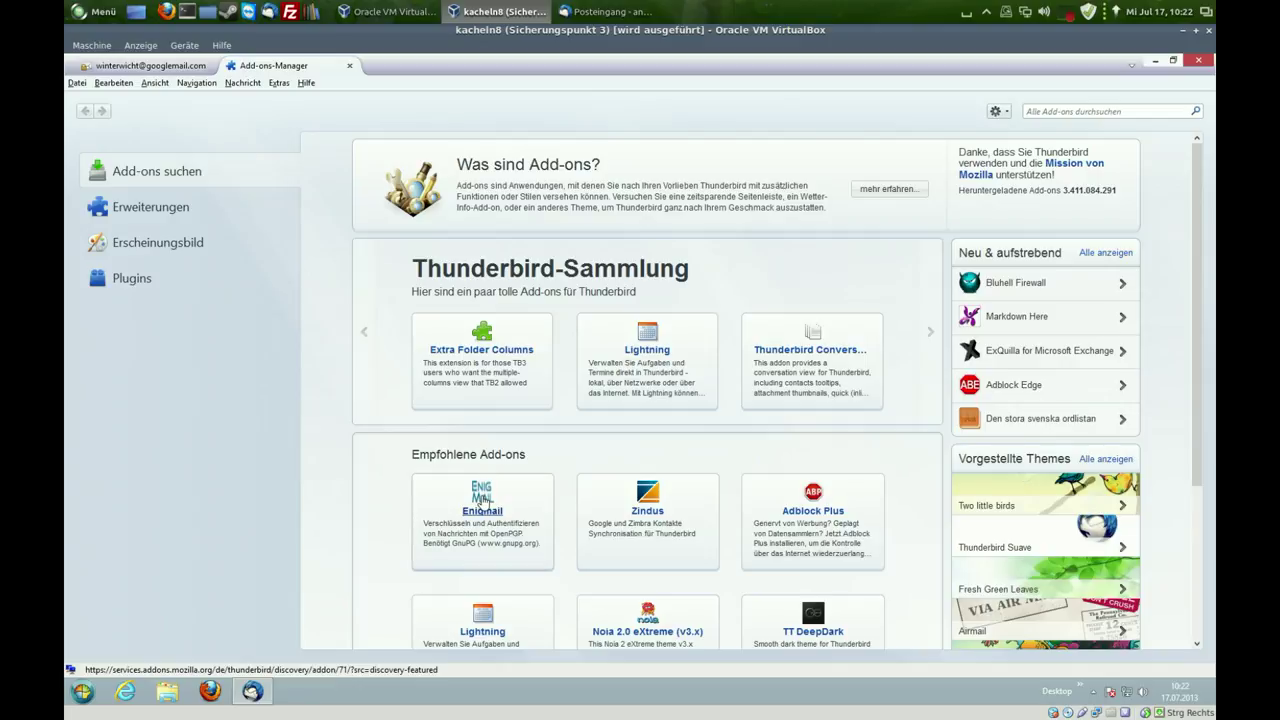
pyautogui.click(483, 502)
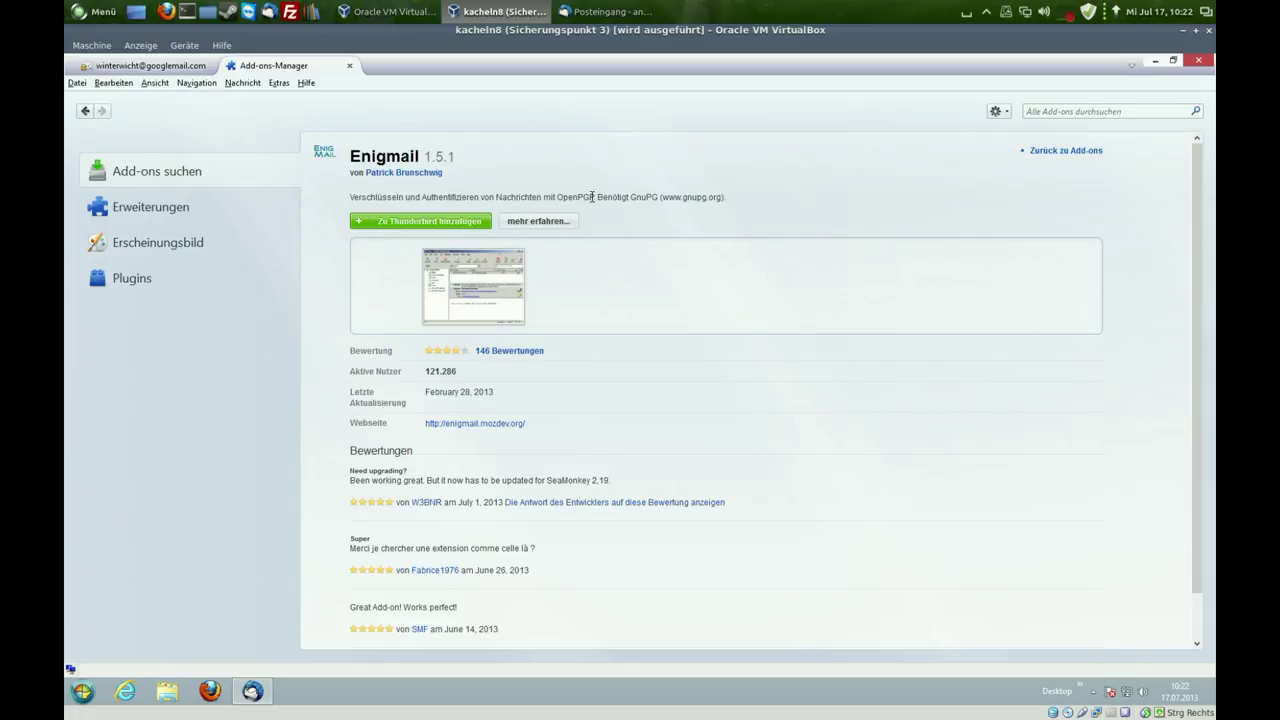
pyautogui.moveTo(569, 197); pyautogui.dragTo(714, 197)
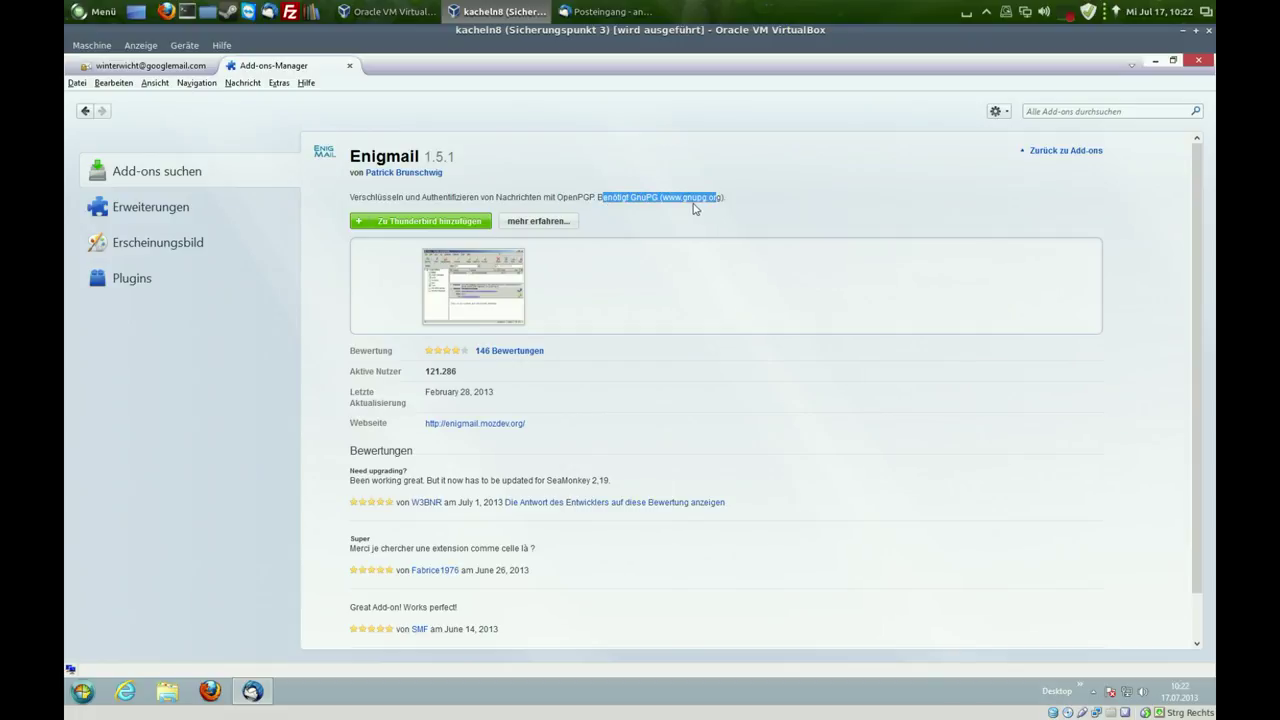
# - Minimize Thunderbird, launch Firefox and search the web for 'gpg4win'
pyautogui.click(1156, 61)
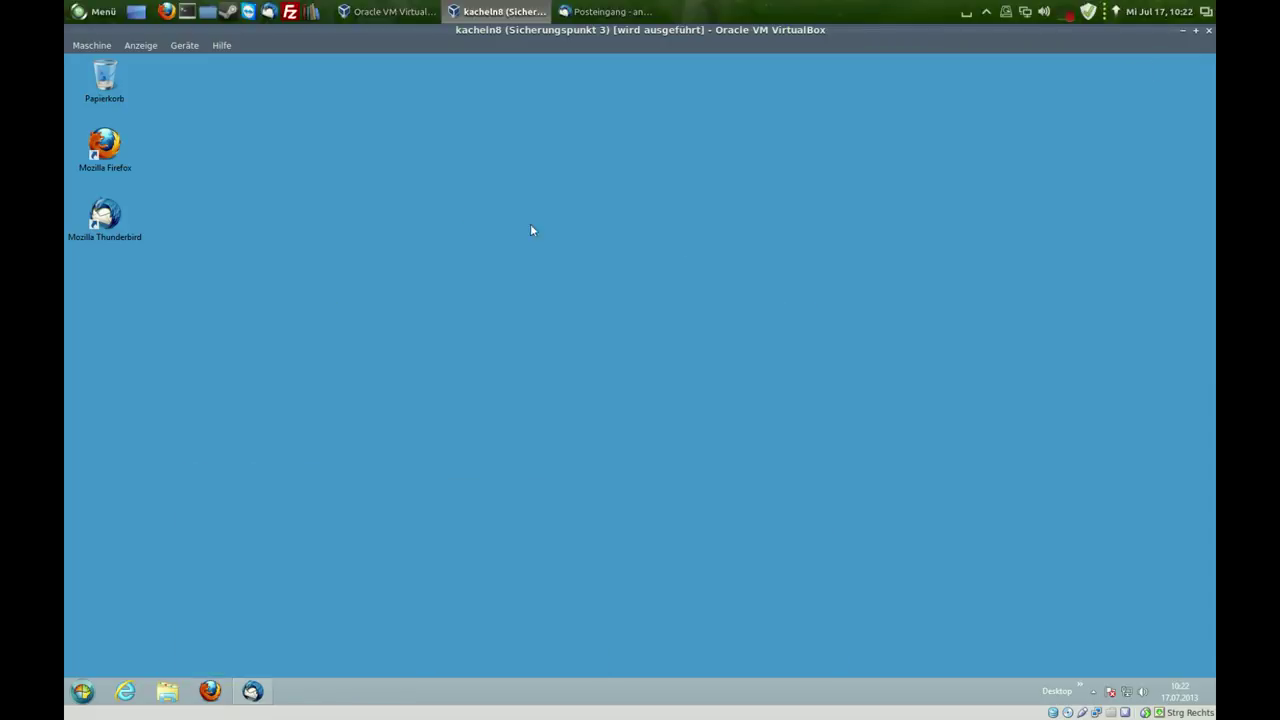
pyautogui.doubleClick(124, 140)
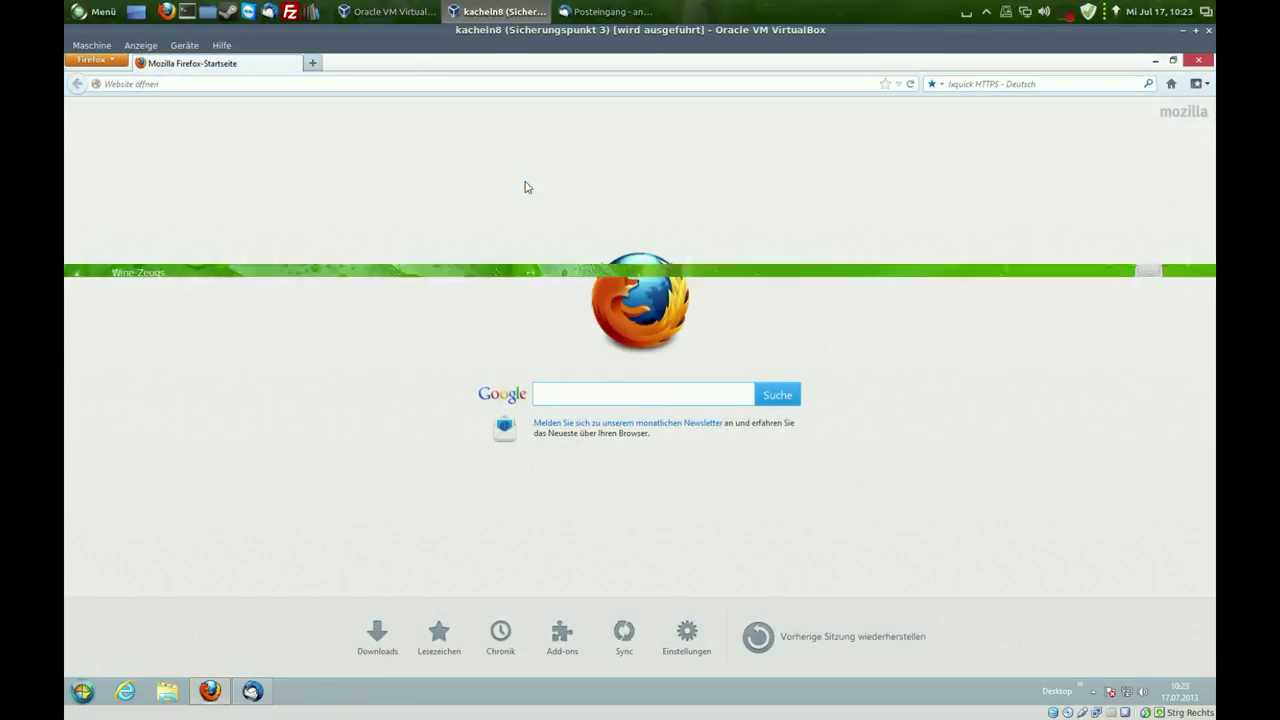
pyautogui.click(966, 84)
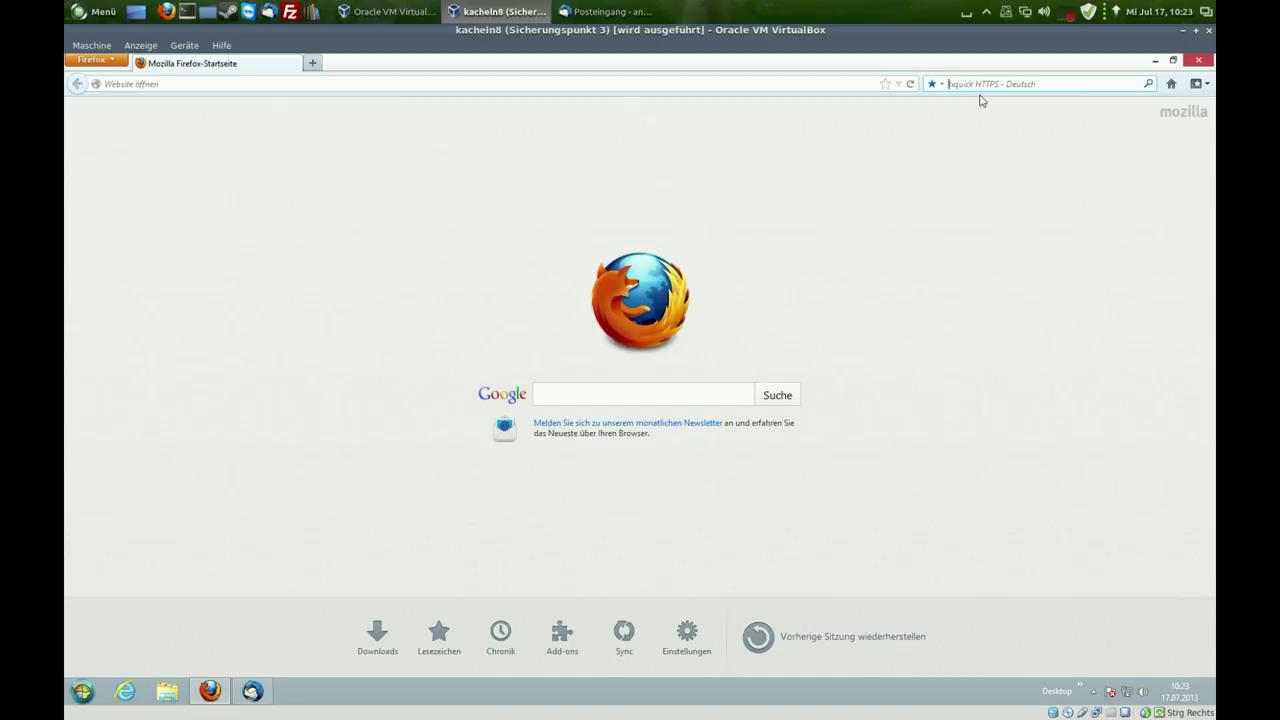
pyautogui.write('gpg4win')
pyautogui.press('Return')
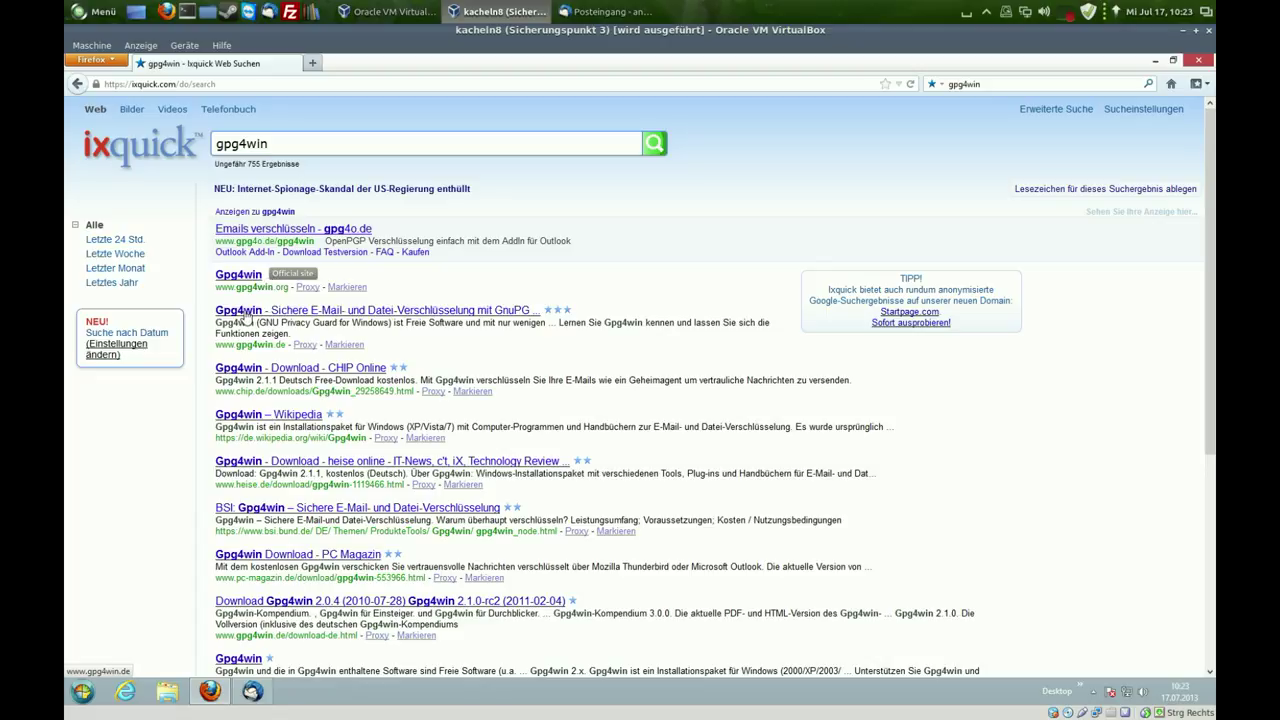
# - Save gpg4win-light-2.1.1.exe from the gpg4win.de download page
pyautogui.click(245, 315)
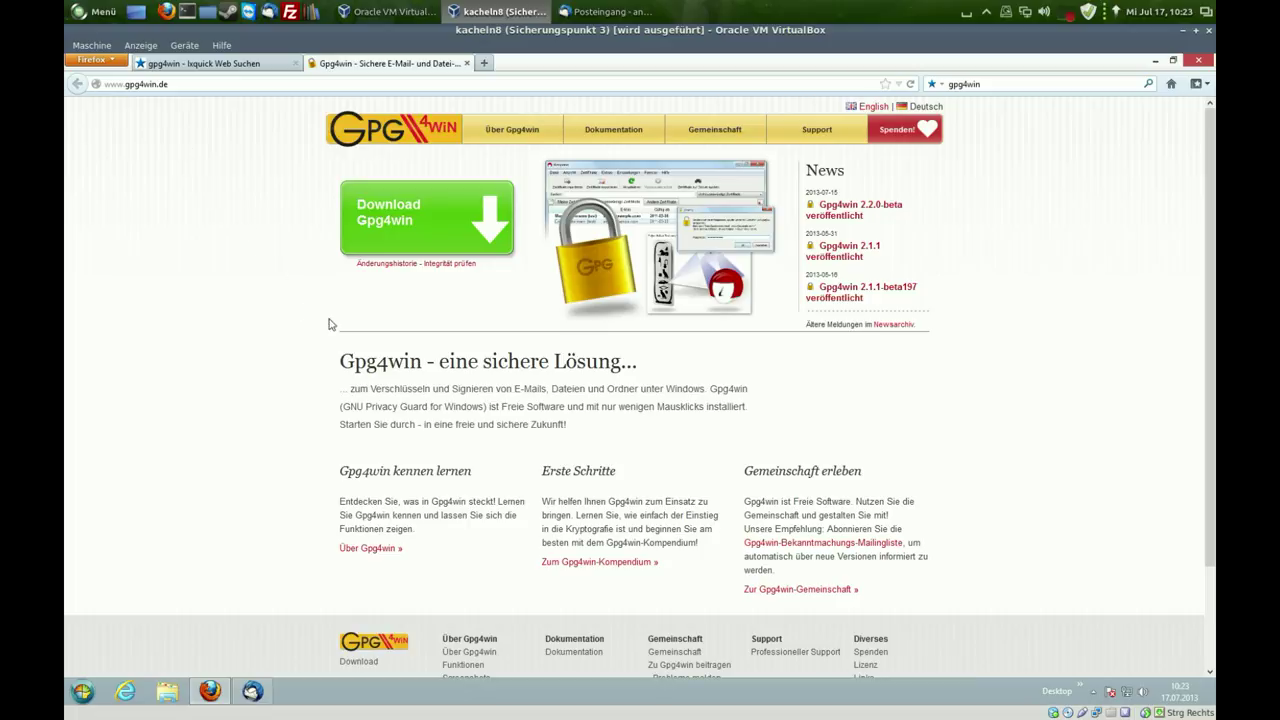
pyautogui.click(395, 241)
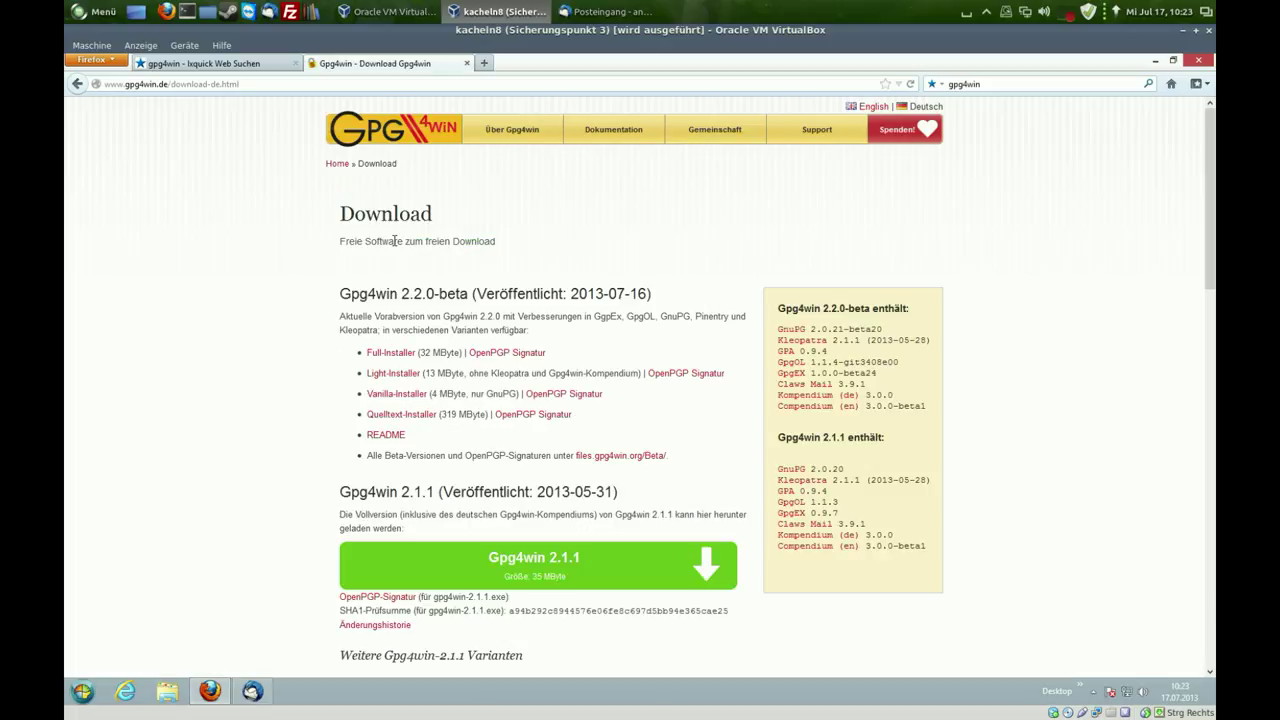
pyautogui.scroll(-5, 540, 237)
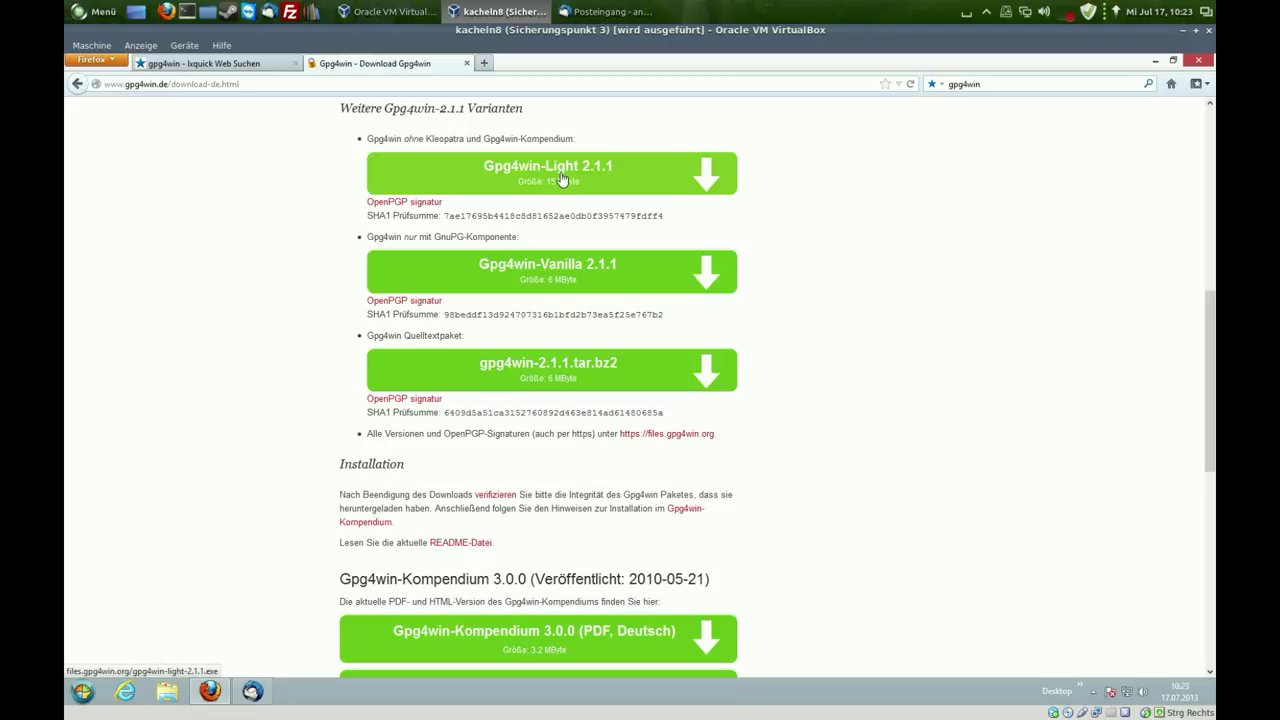
pyautogui.click(562, 179)
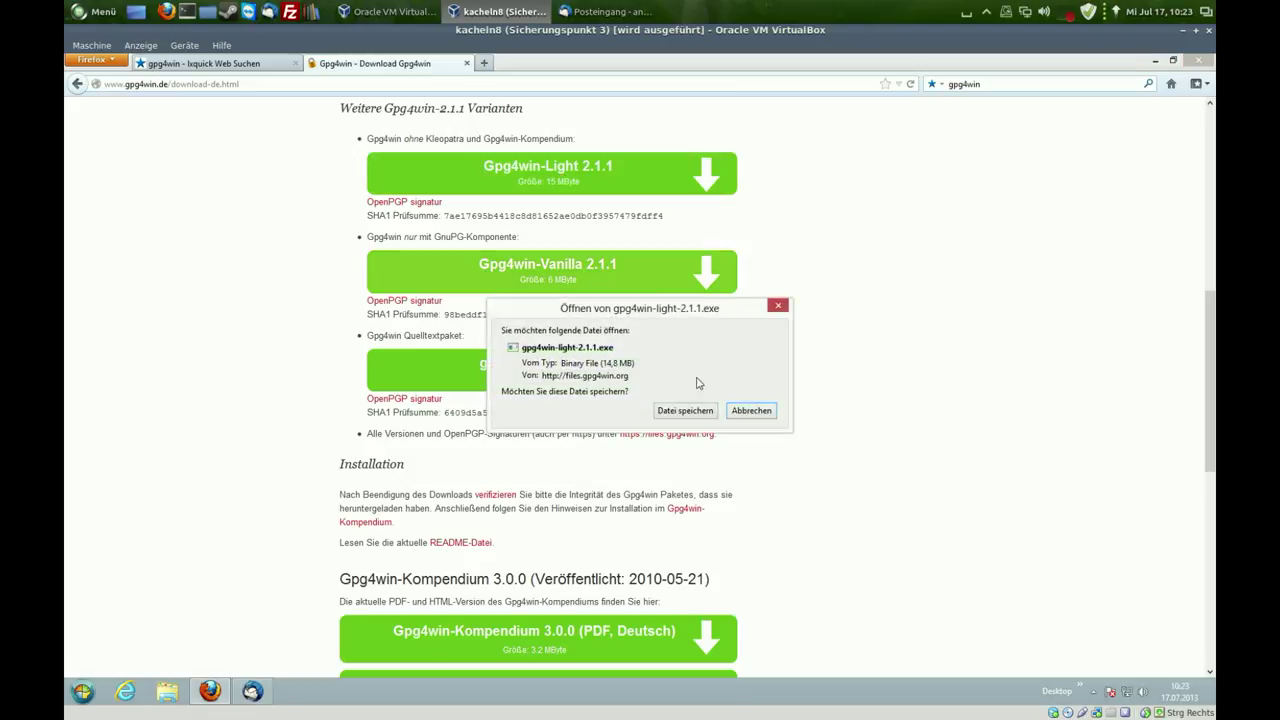
pyautogui.click(690, 409)
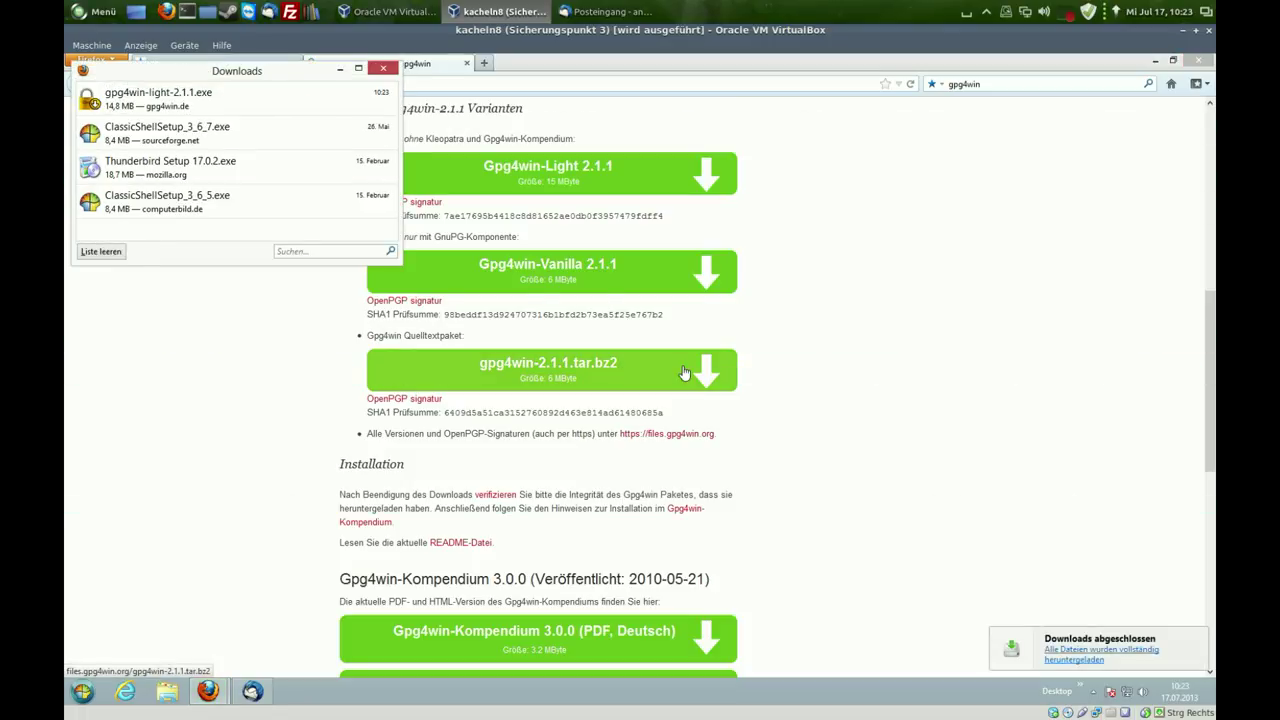
# - Run the Gpg4win-Light installer in Deutsch and accept the GPL license
pyautogui.doubleClick(229, 104)
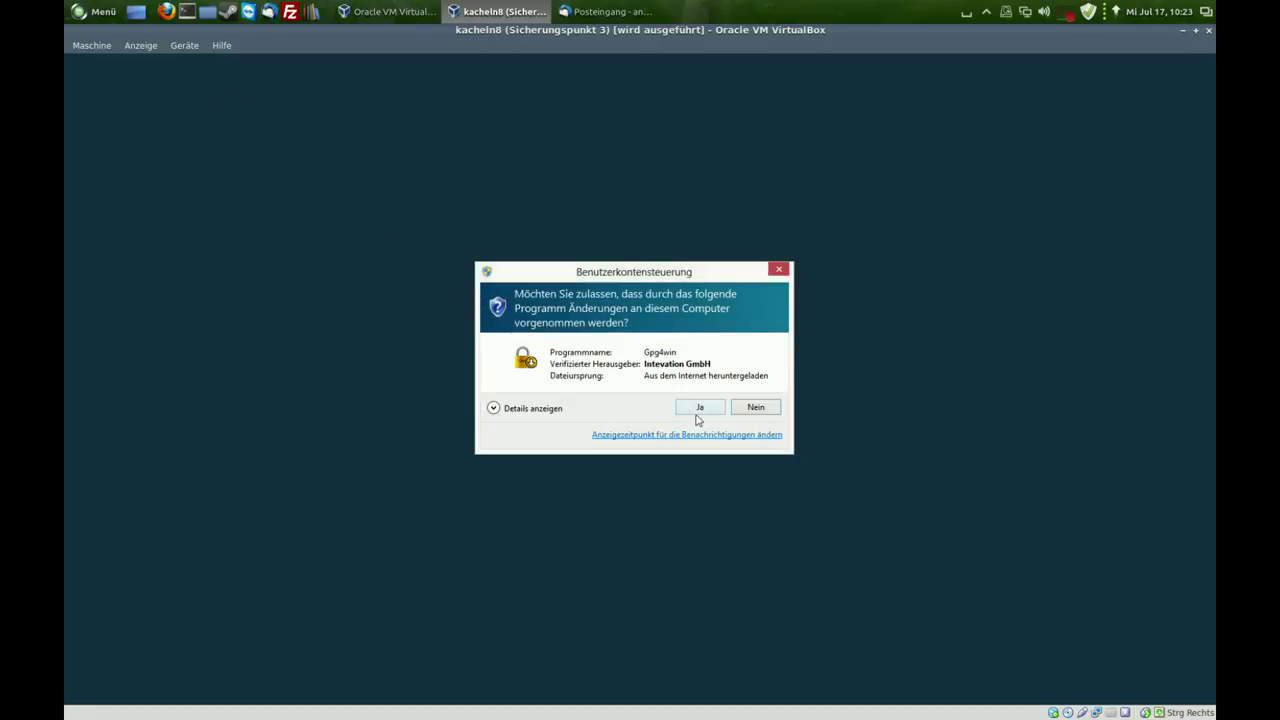
pyautogui.click(699, 410)
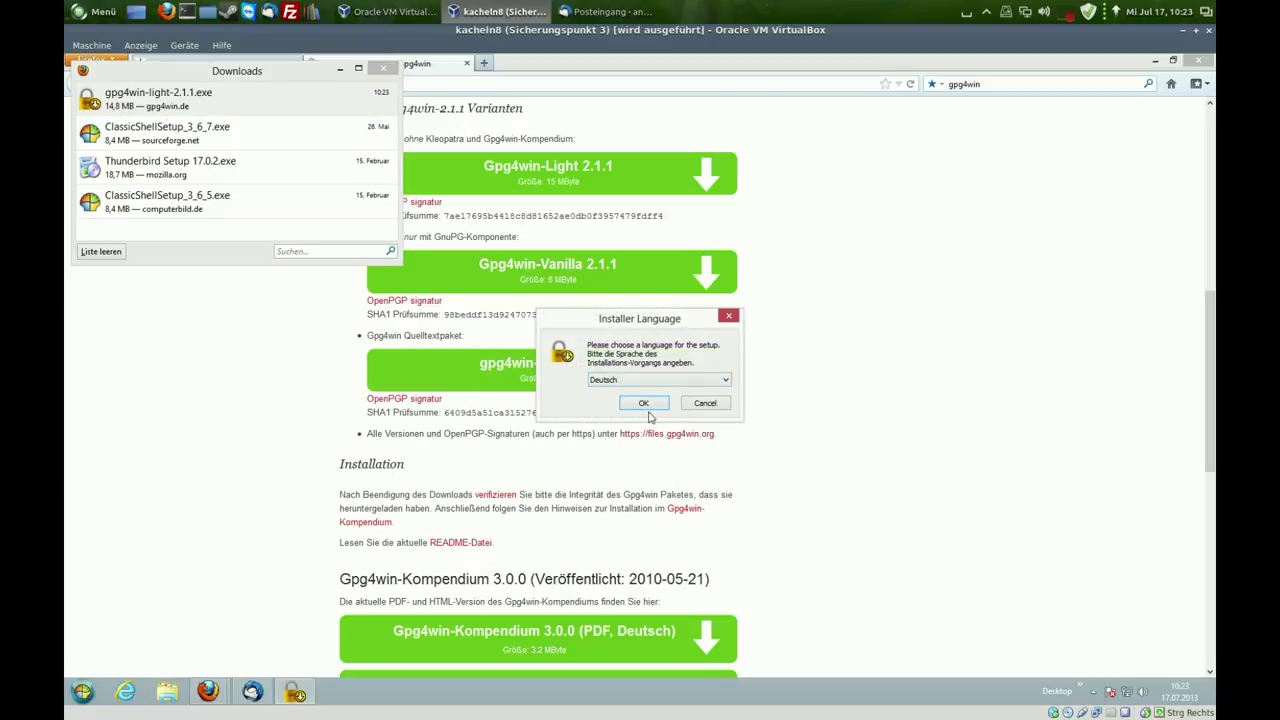
pyautogui.click(645, 402)
pyautogui.click(714, 482)
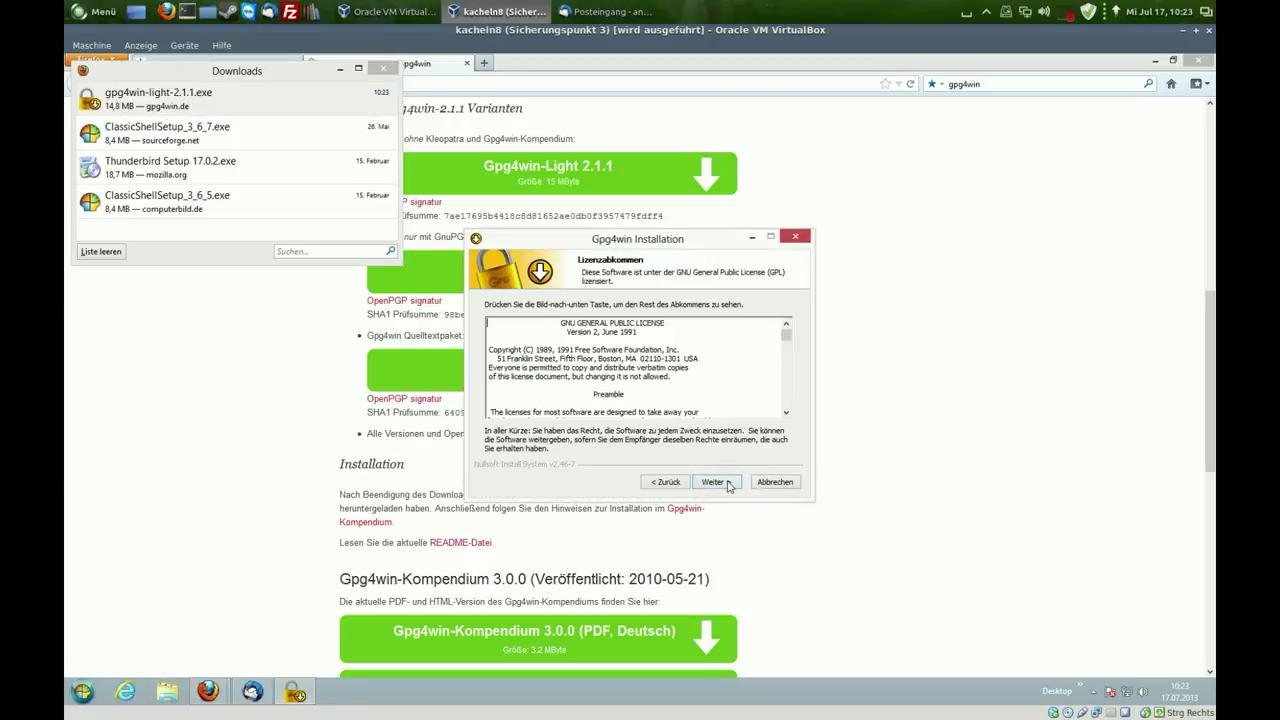
pyautogui.click(714, 482)
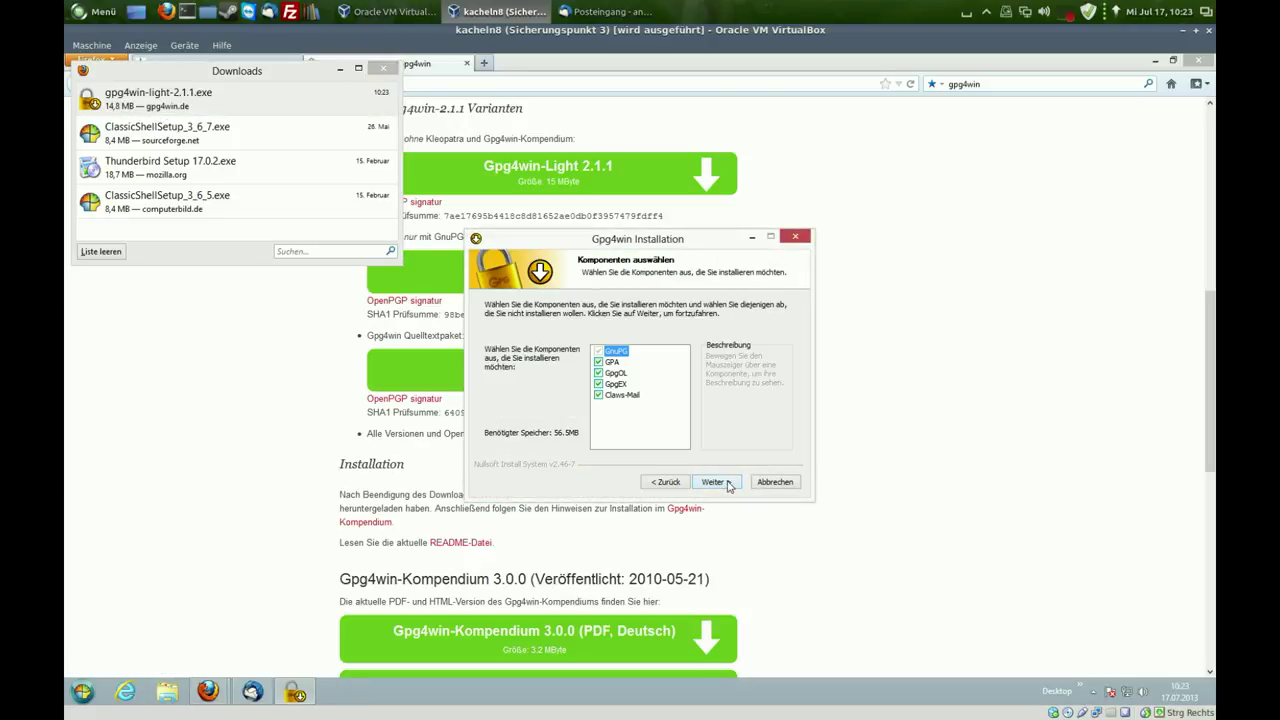
# - Exclude Claws-Mail, keeping the default install folder and options
pyautogui.click(616, 396)
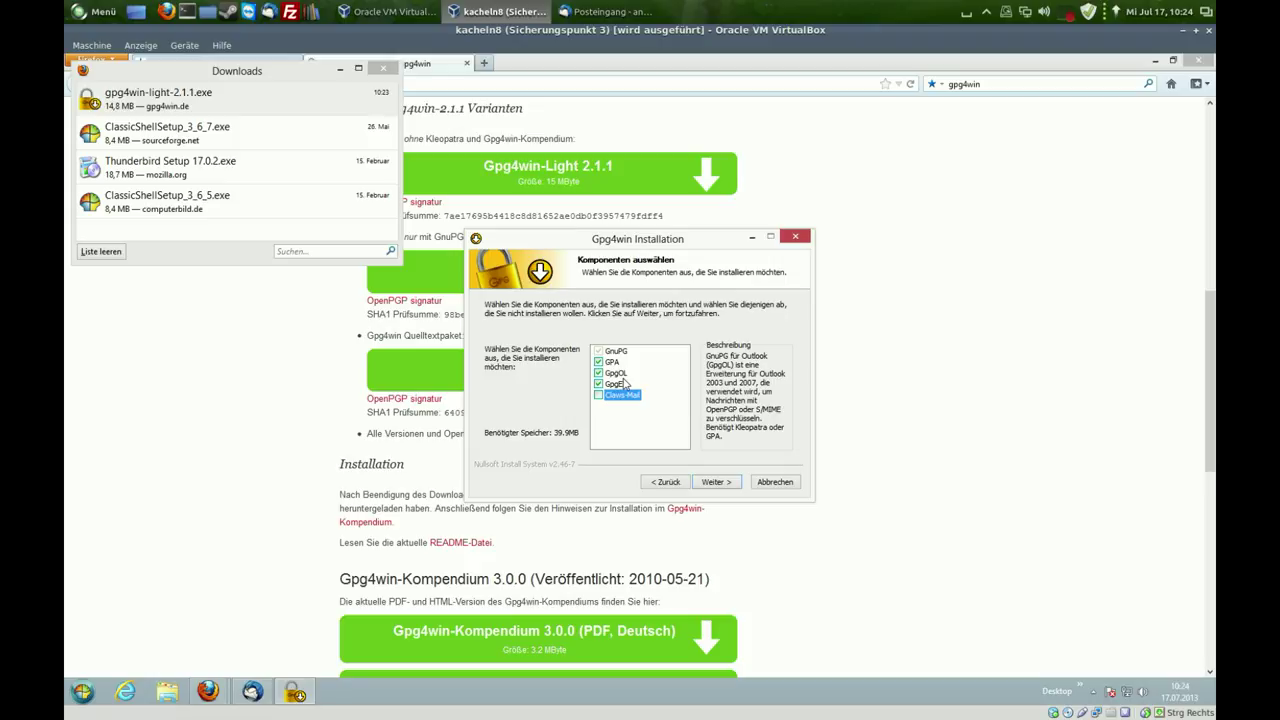
pyautogui.click(730, 484)
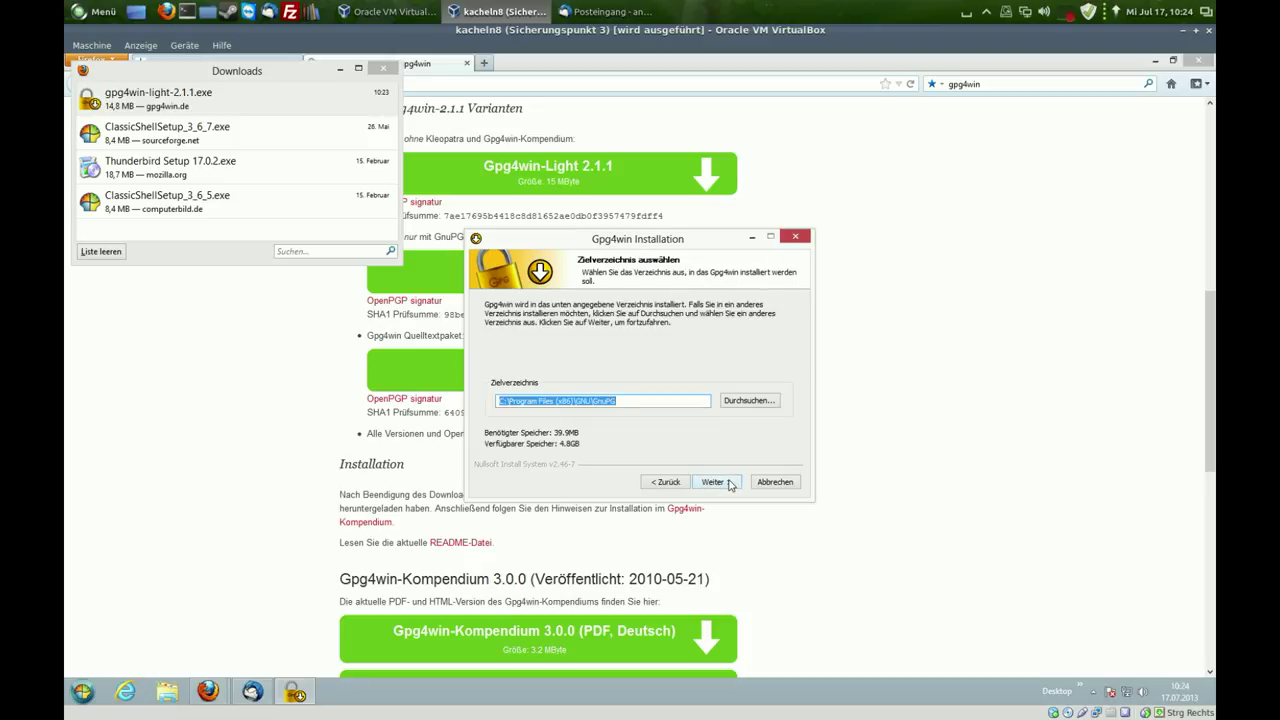
pyautogui.click(730, 484)
pyautogui.click(730, 484)
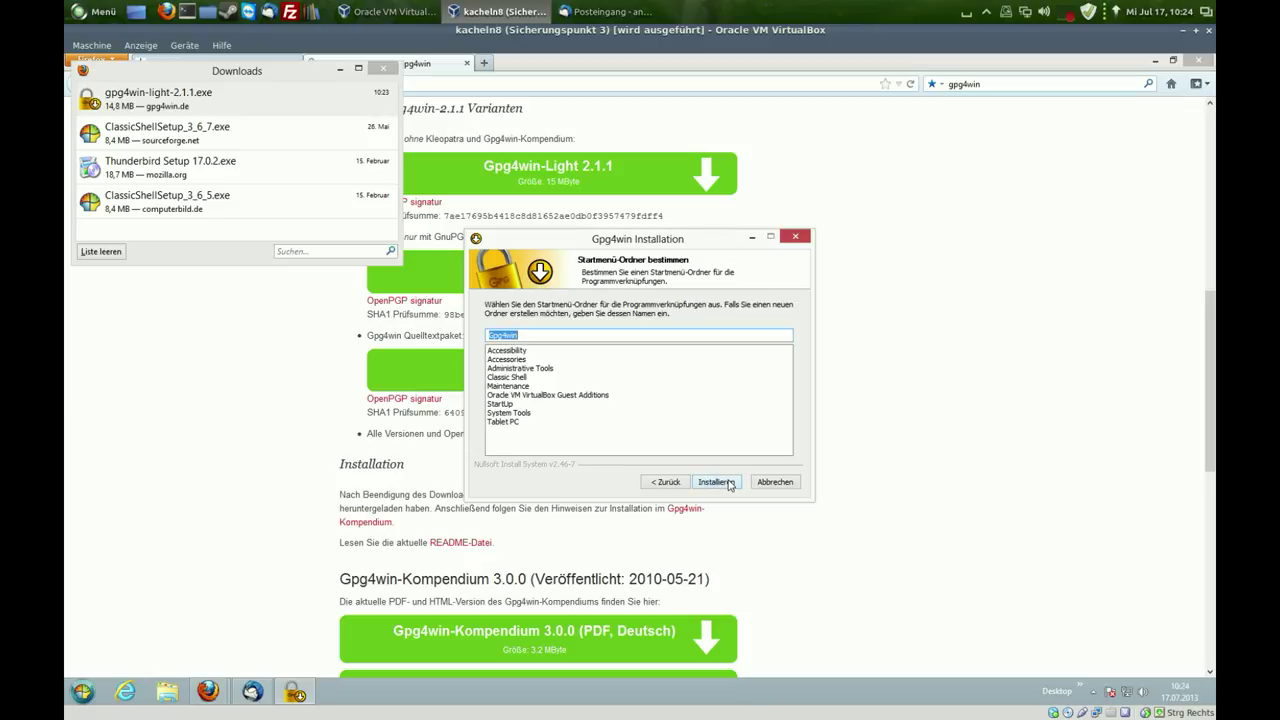
# - Install Gpg4win, skip root-certificate setup, finish without the README, and close Downloads
pyautogui.click(714, 482)
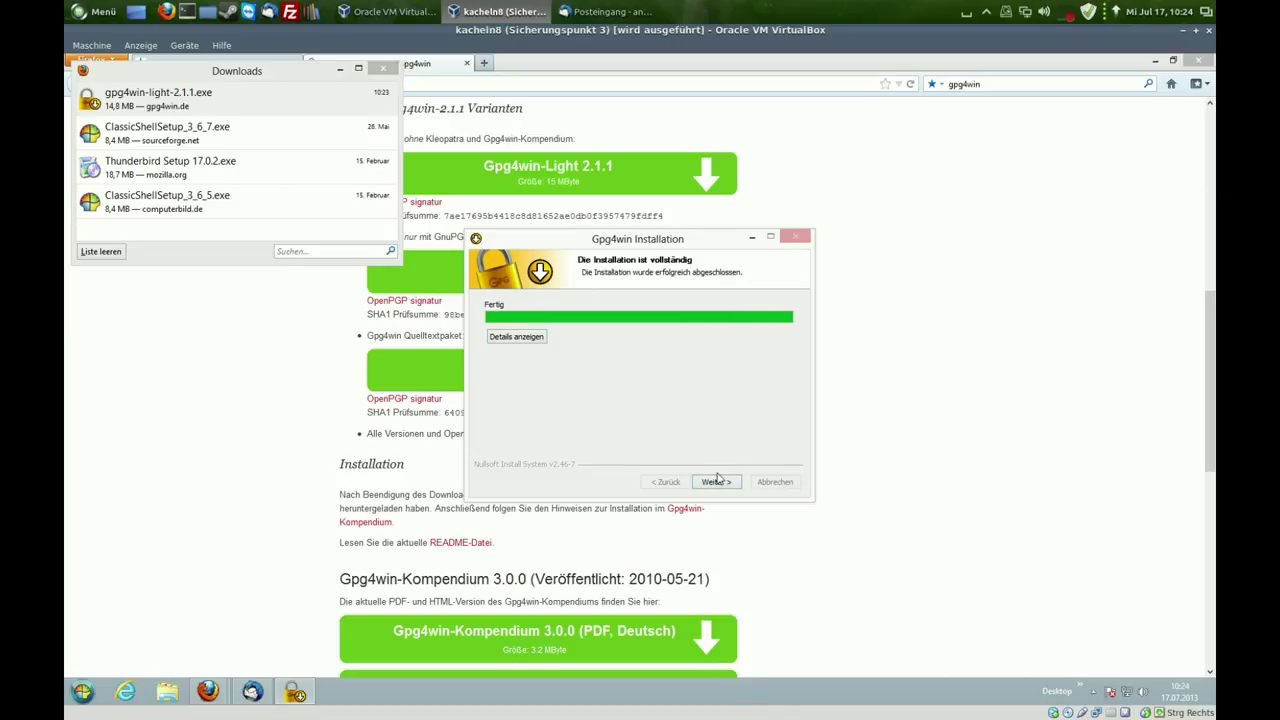
pyautogui.click(712, 482)
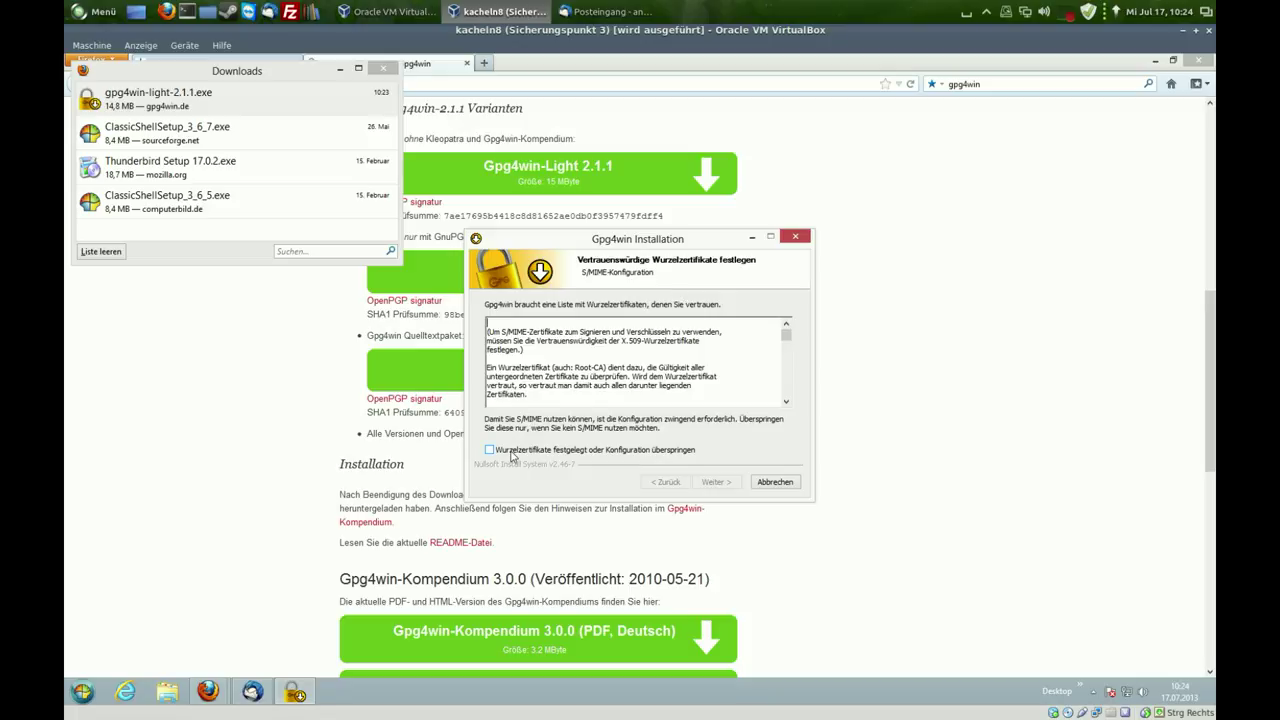
pyautogui.click(511, 453)
pyautogui.click(716, 482)
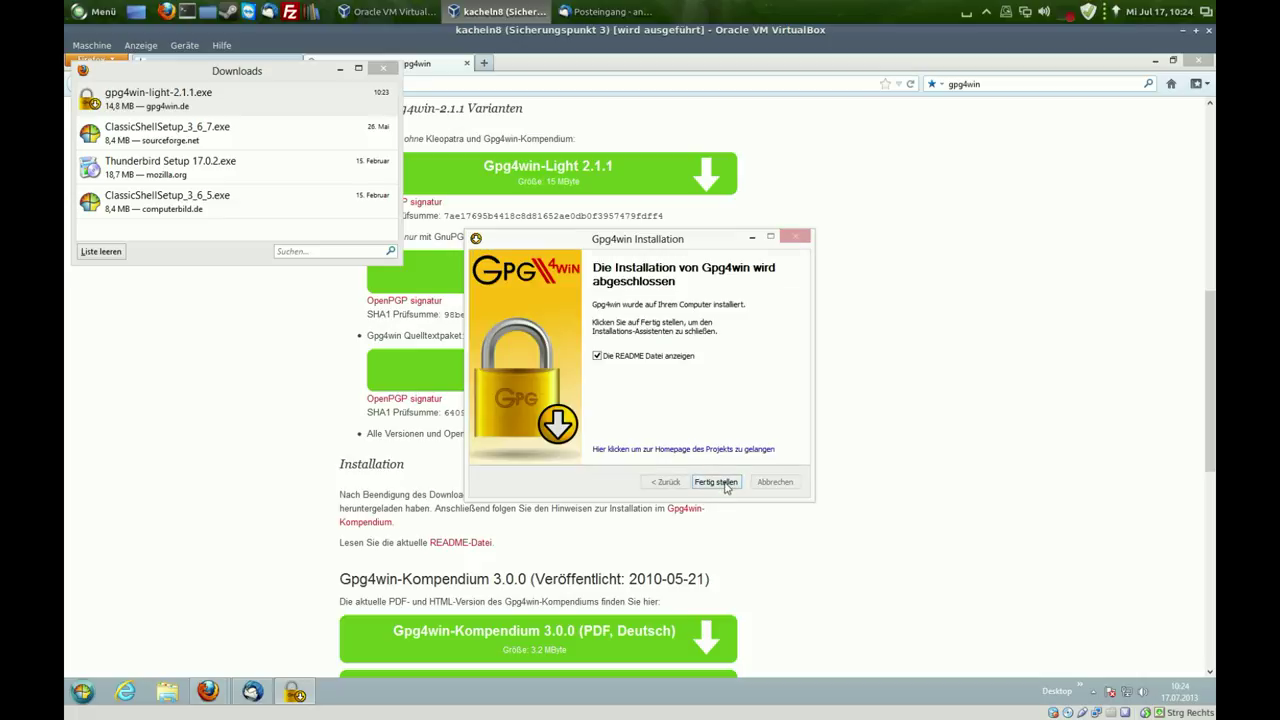
pyautogui.click(648, 360)
pyautogui.click(723, 485)
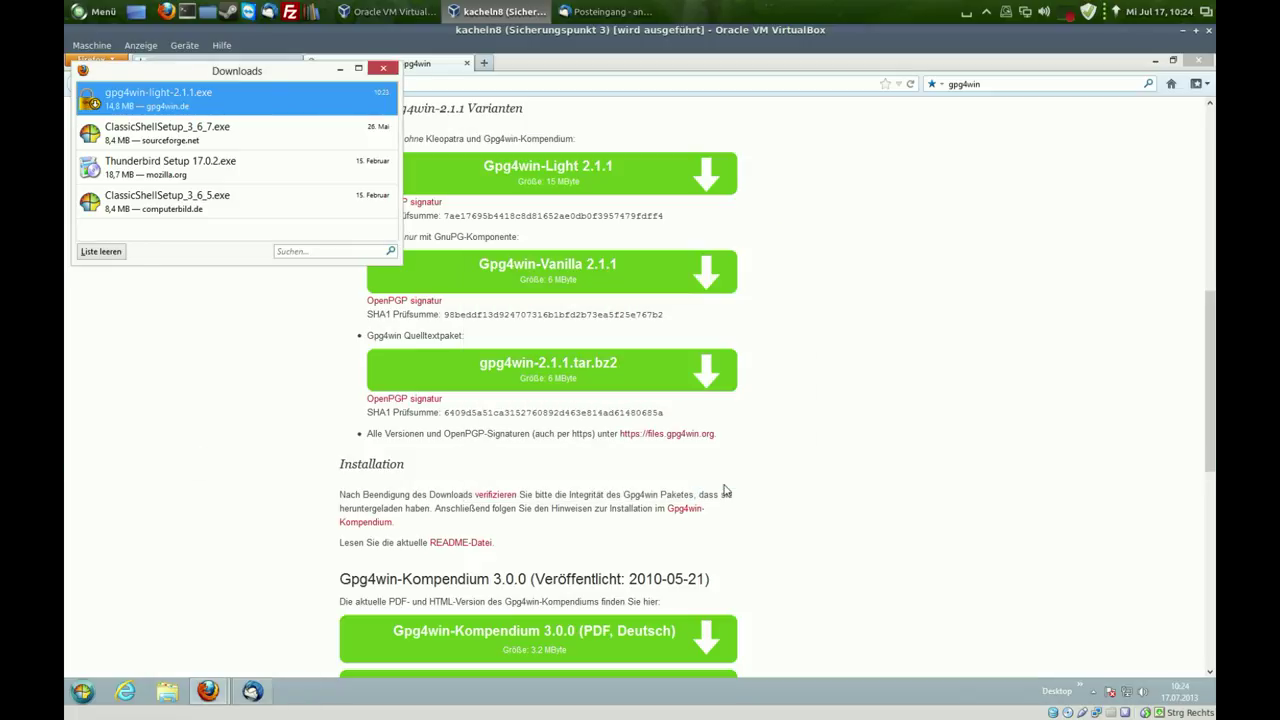
pyautogui.click(385, 69)
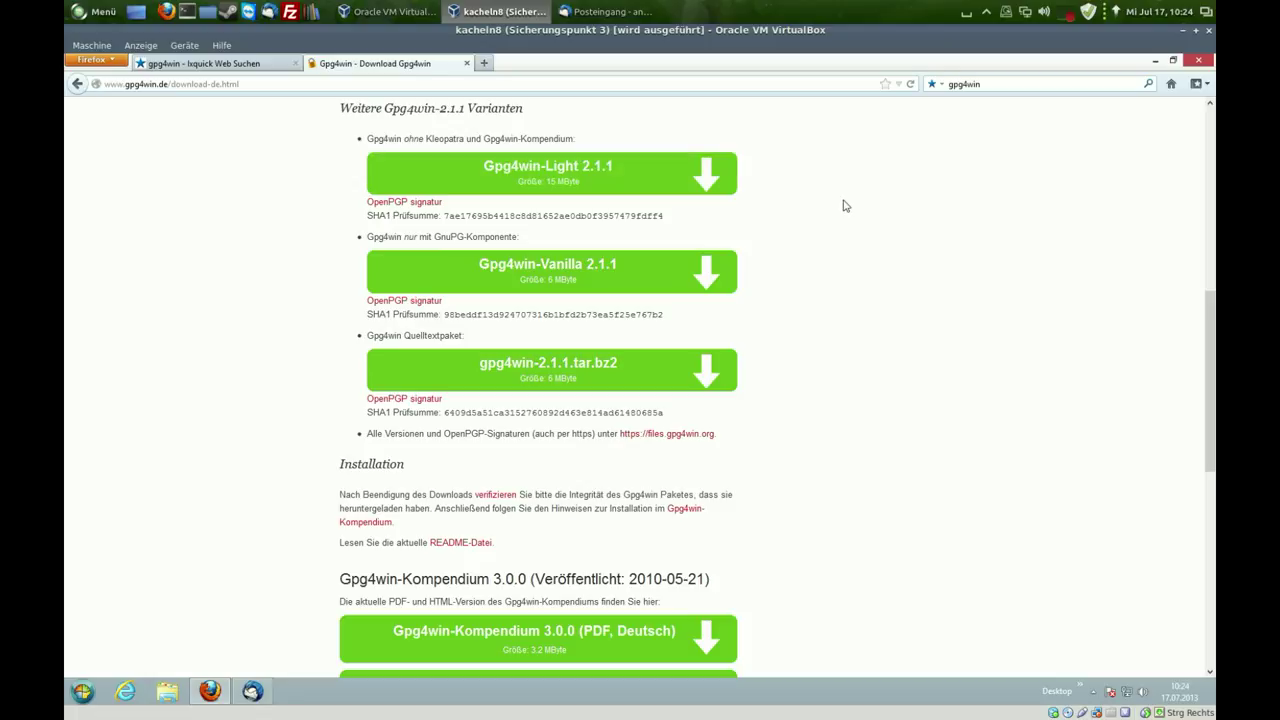
# - Close Firefox with all its tabs and close Thunderbird's add-ons window
pyautogui.click(1199, 61)
pyautogui.click(616, 393)
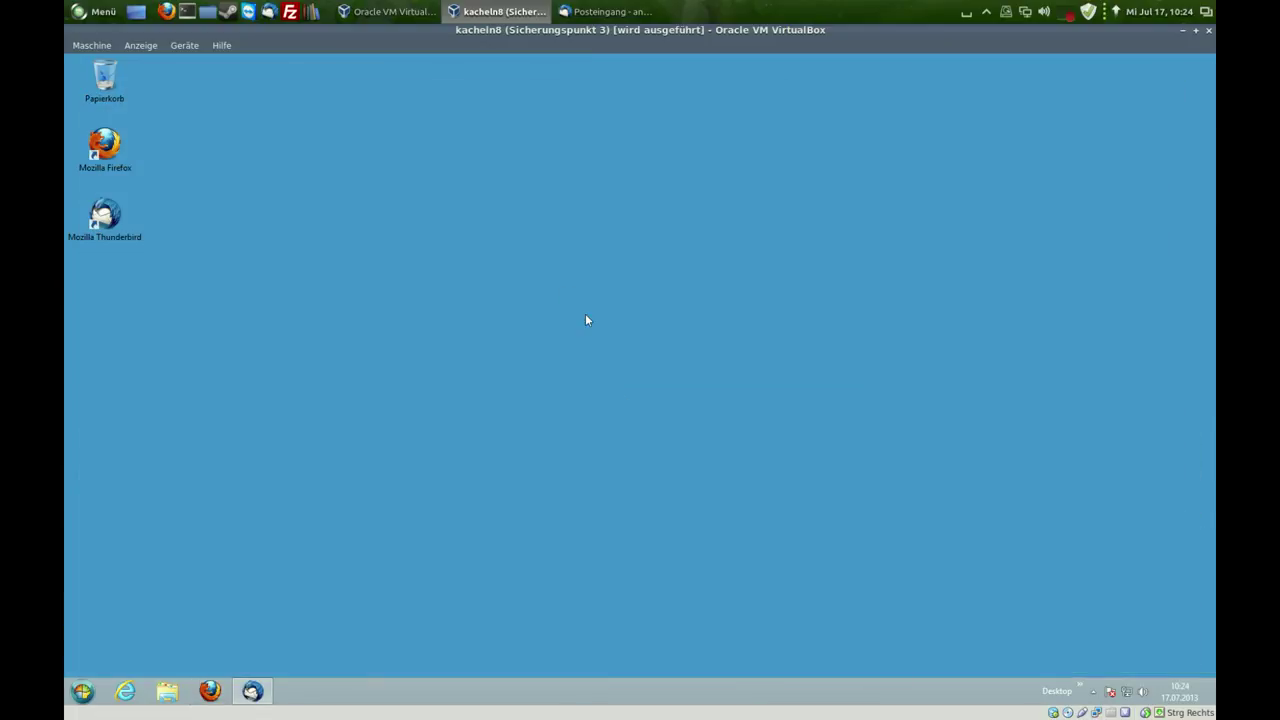
pyautogui.click(262, 688)
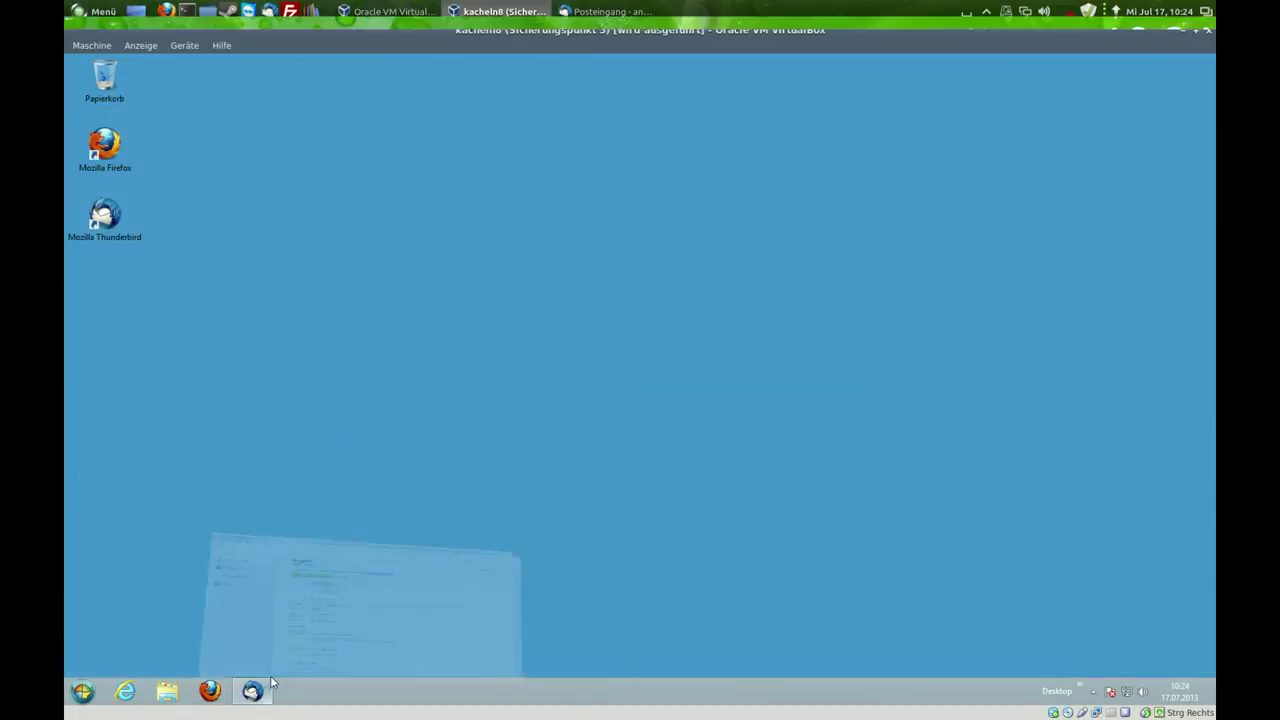
pyautogui.click(1200, 62)
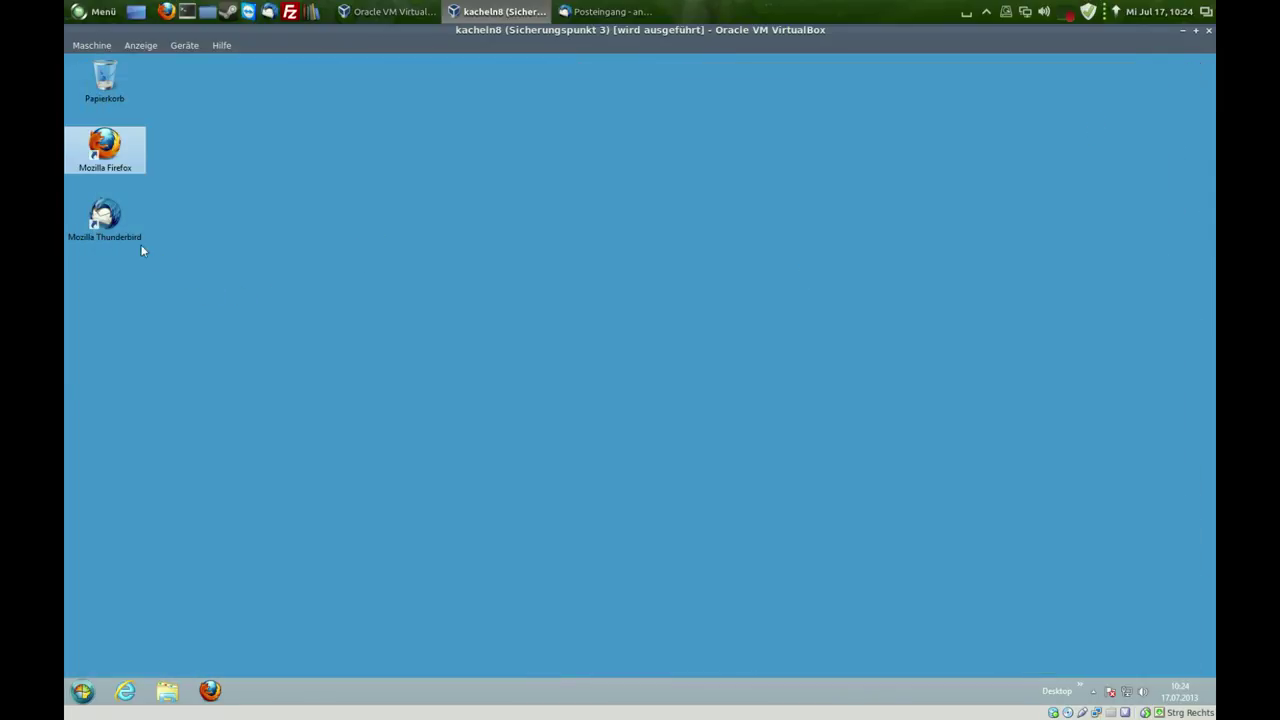
# - Relaunch Thunderbird from the desktop and open the Enigmail add-on details
pyautogui.click(116, 233)
pyautogui.doubleClick(116, 233)
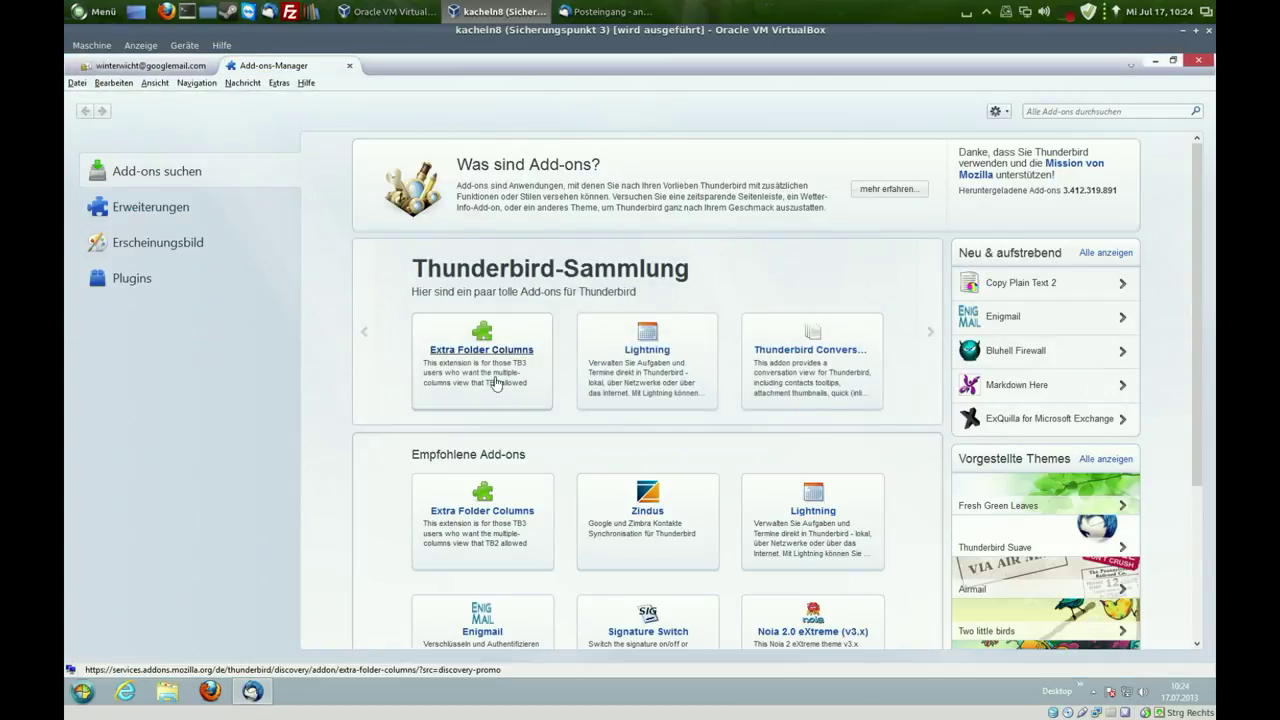
pyautogui.scroll(-3, 693, 436)
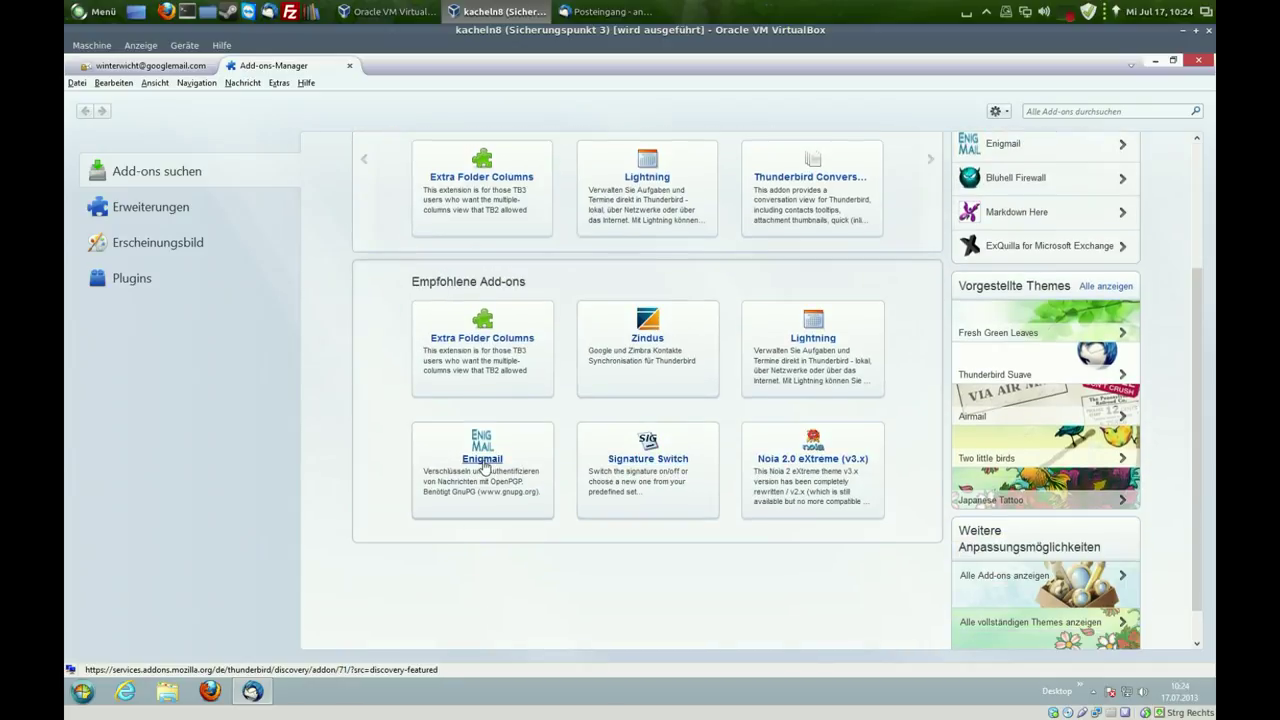
pyautogui.click(484, 465)
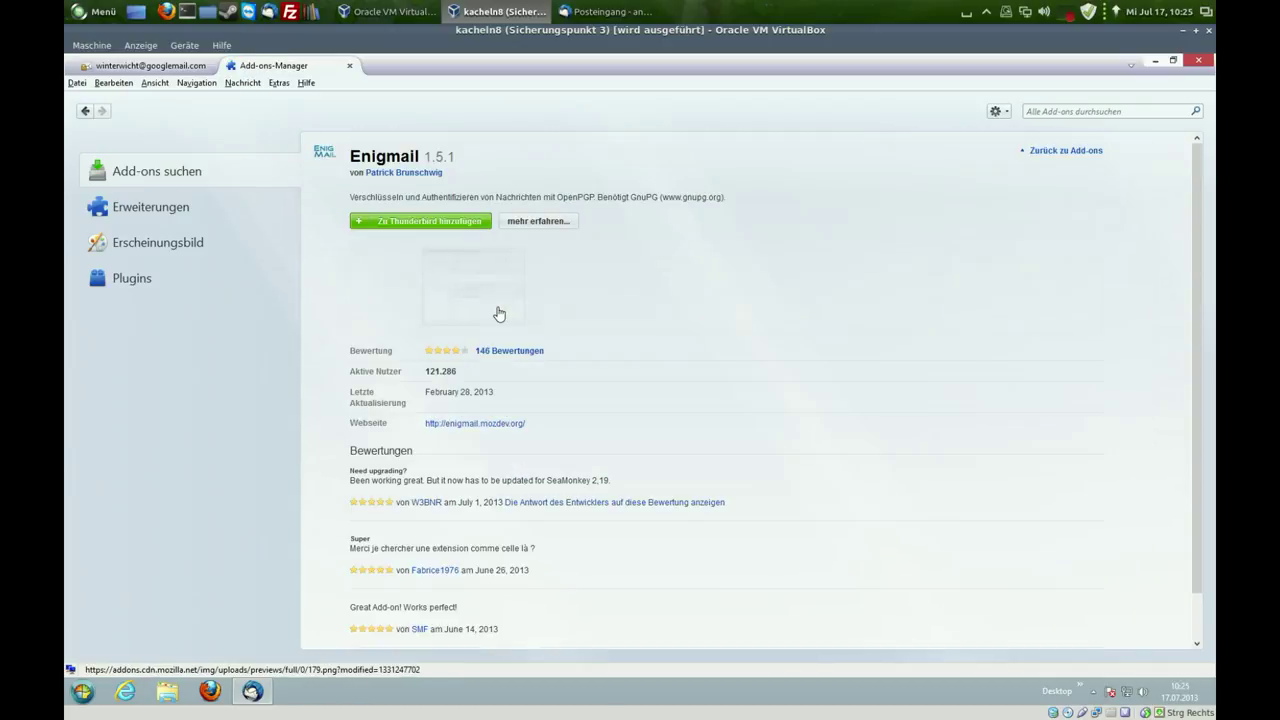
# - Install Enigmail, restart Thunderbird, and close the Add-ons Manager tab
pyautogui.click(415, 228)
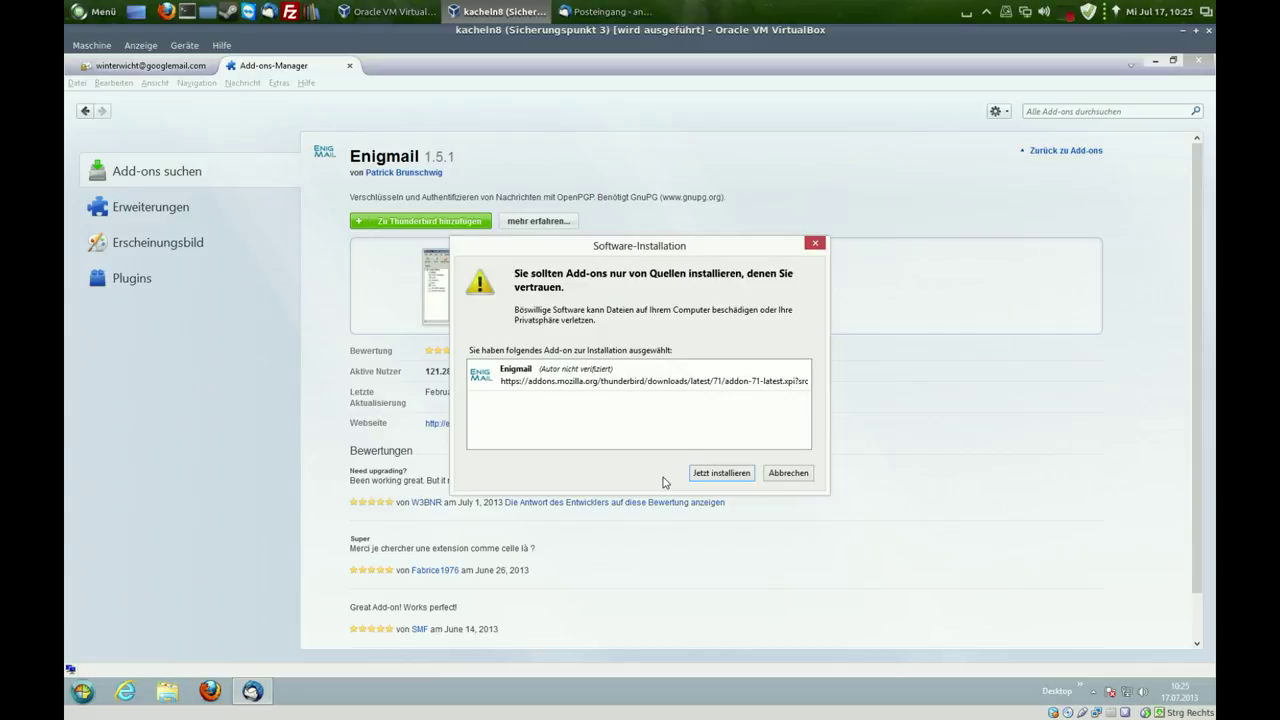
pyautogui.click(702, 474)
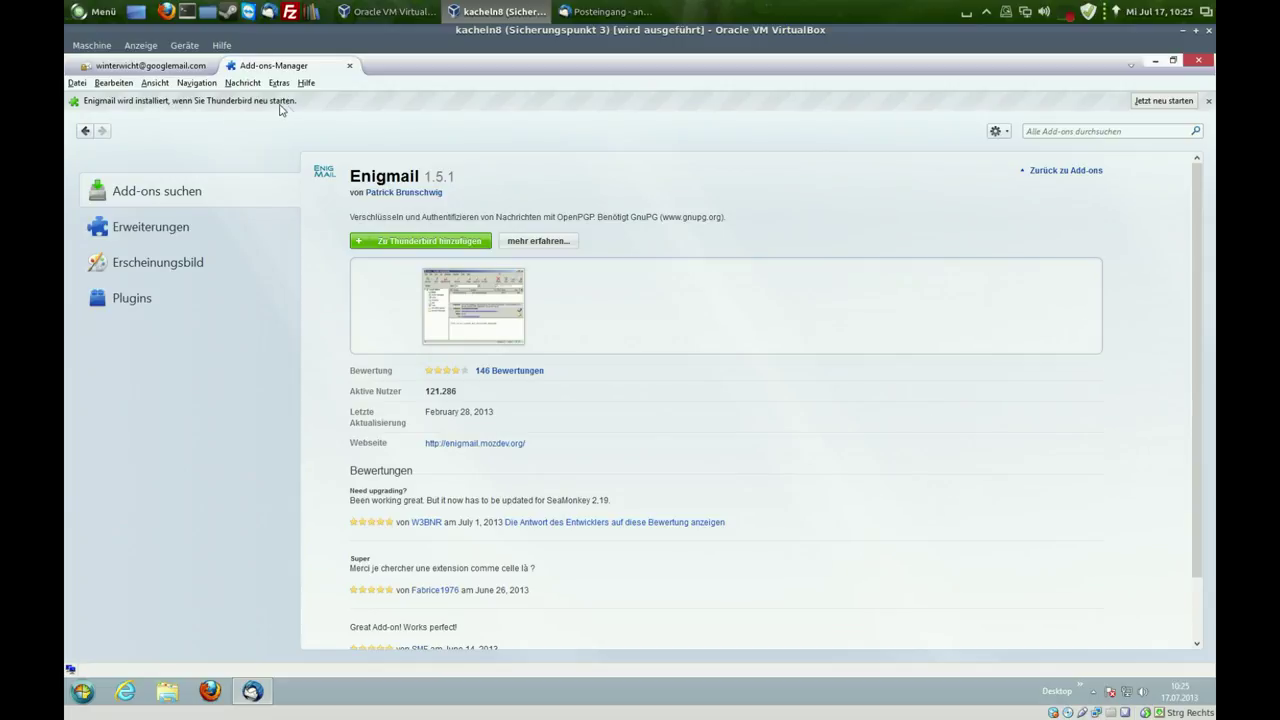
pyautogui.click(1165, 103)
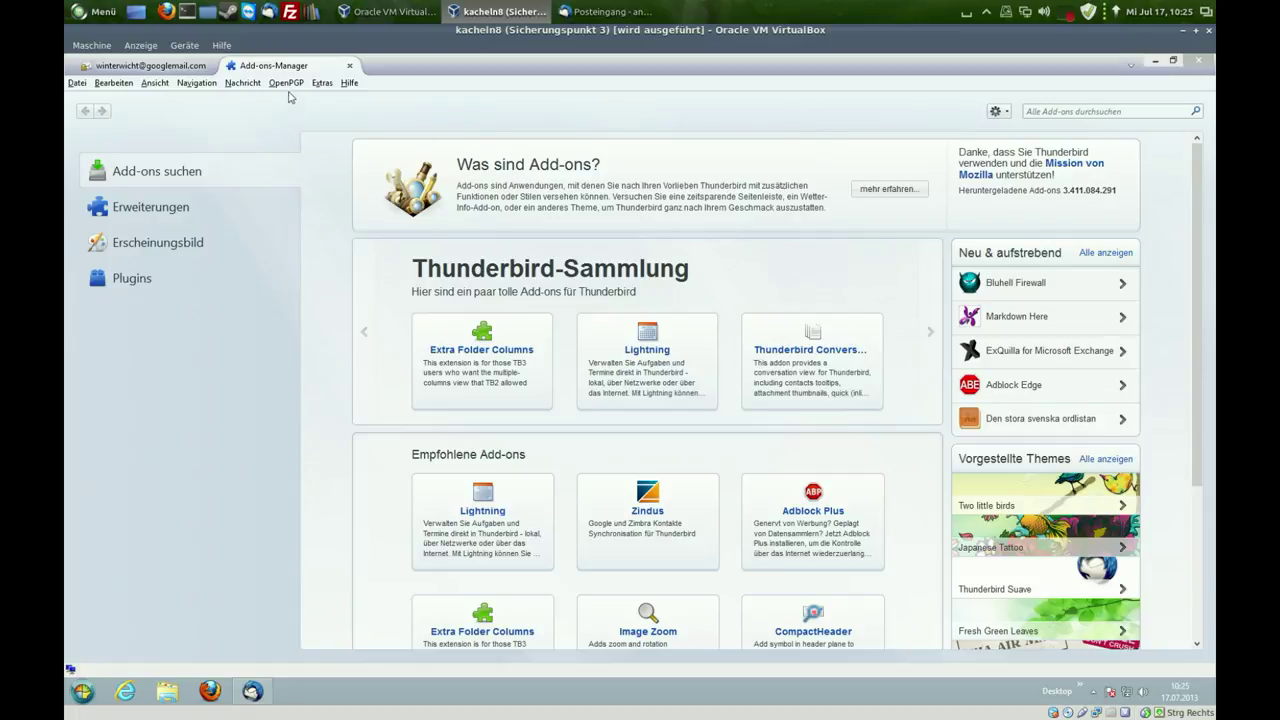
pyautogui.click(349, 67)
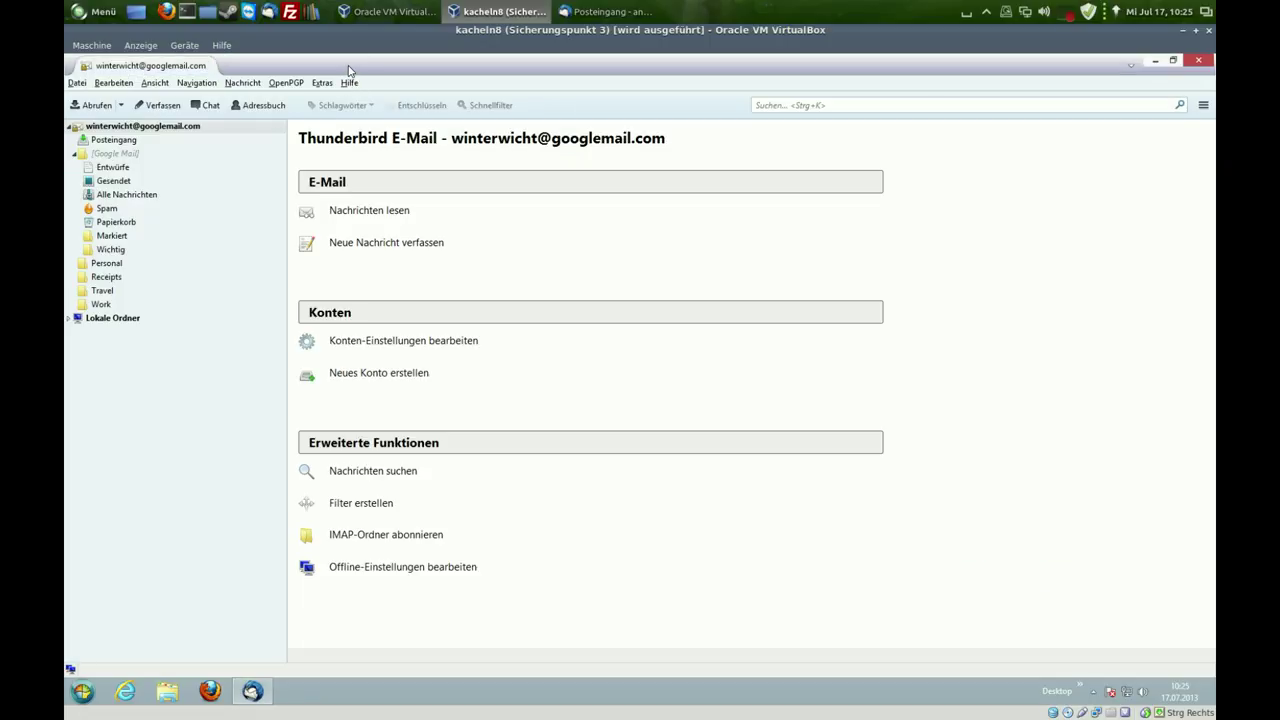
pyautogui.click(287, 83)
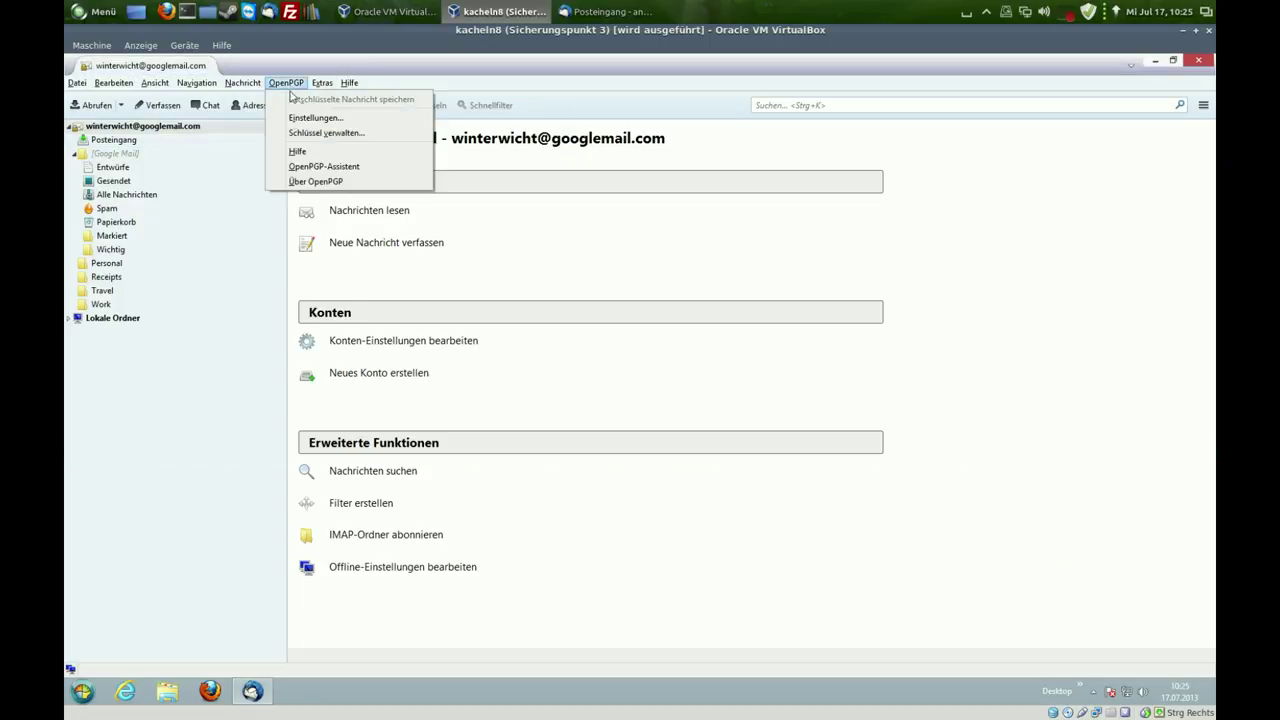
# - In the OpenPGP-Assistent, sign all outgoing mail, skip default encryption, accept recommended settings
pyautogui.click(310, 166)
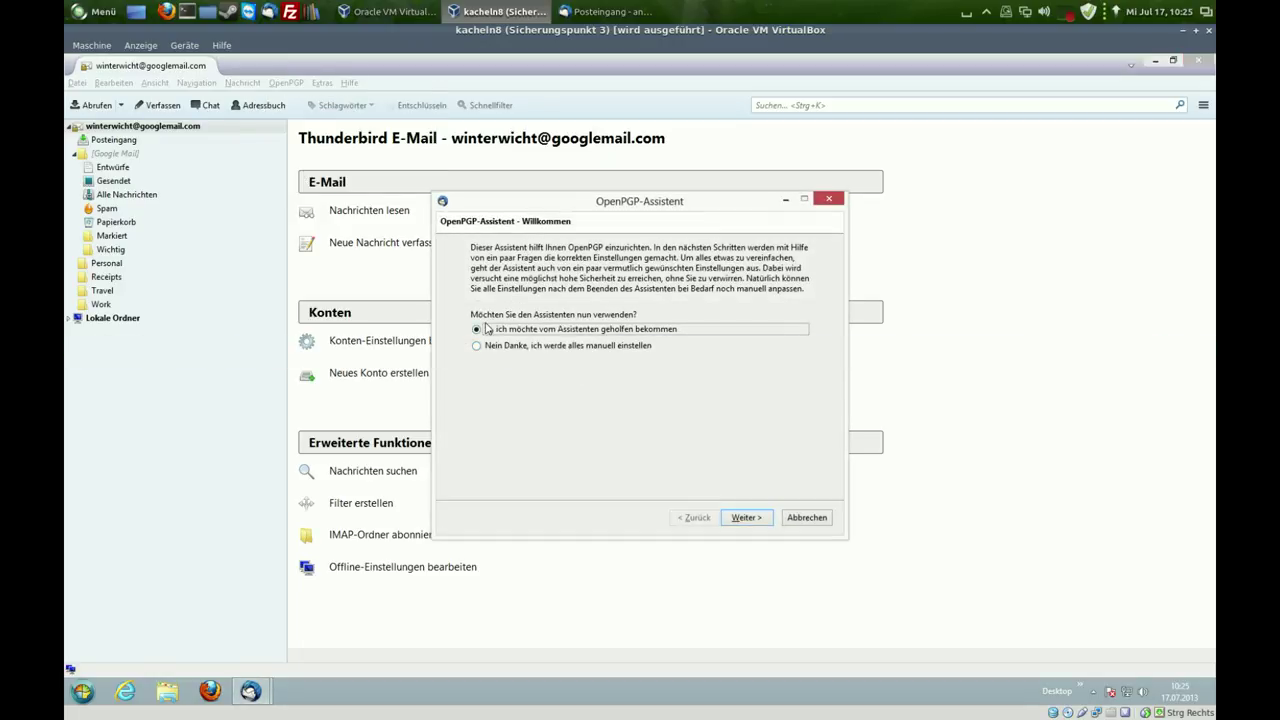
pyautogui.click(755, 518)
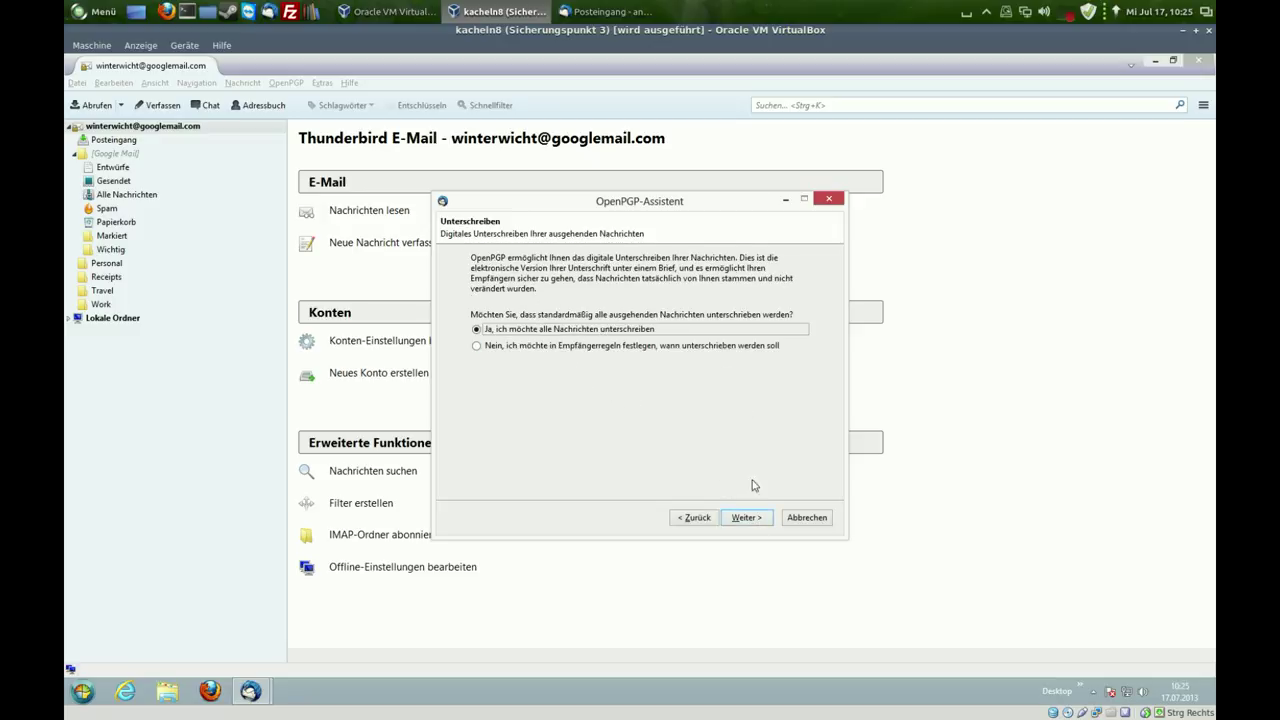
pyautogui.click(746, 518)
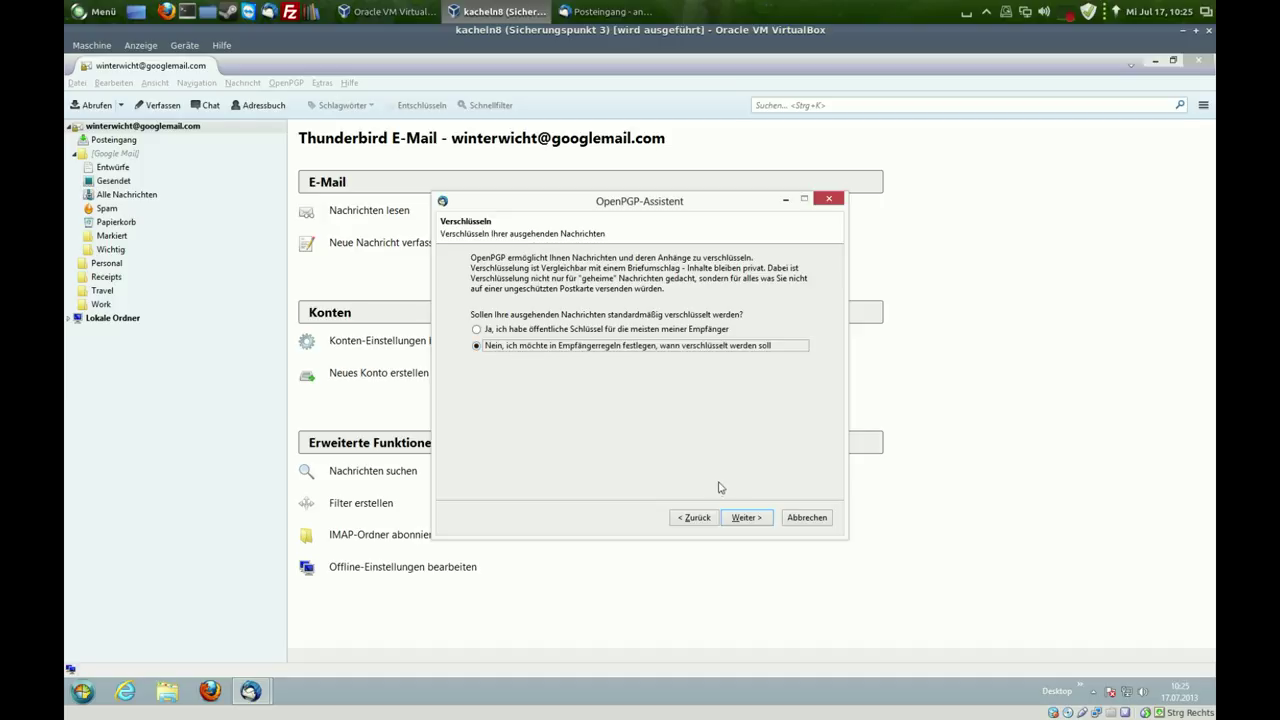
pyautogui.click(742, 518)
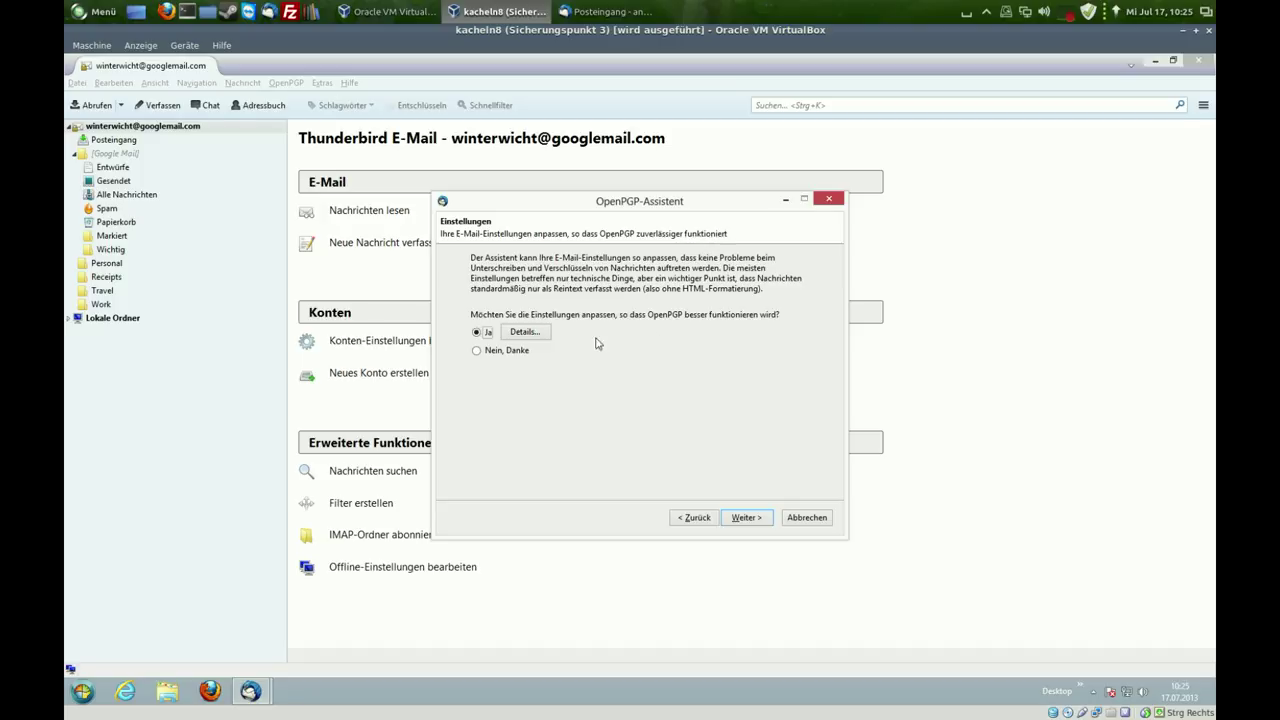
pyautogui.click(745, 517)
pyautogui.moveTo(638, 203); pyautogui.dragTo(776, 185)
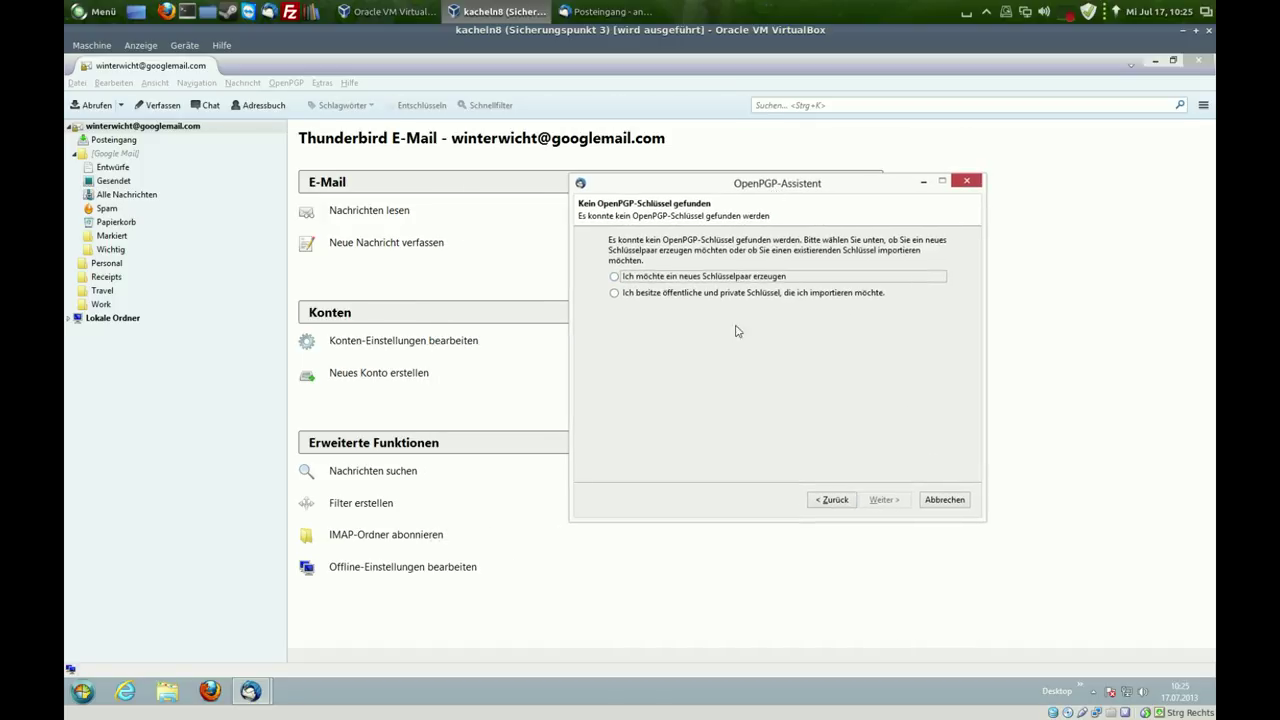
# - Generate a new passphrase-protected key pair and confirm the summary
pyautogui.click(651, 281)
pyautogui.click(895, 503)
pyautogui.click(672, 401)
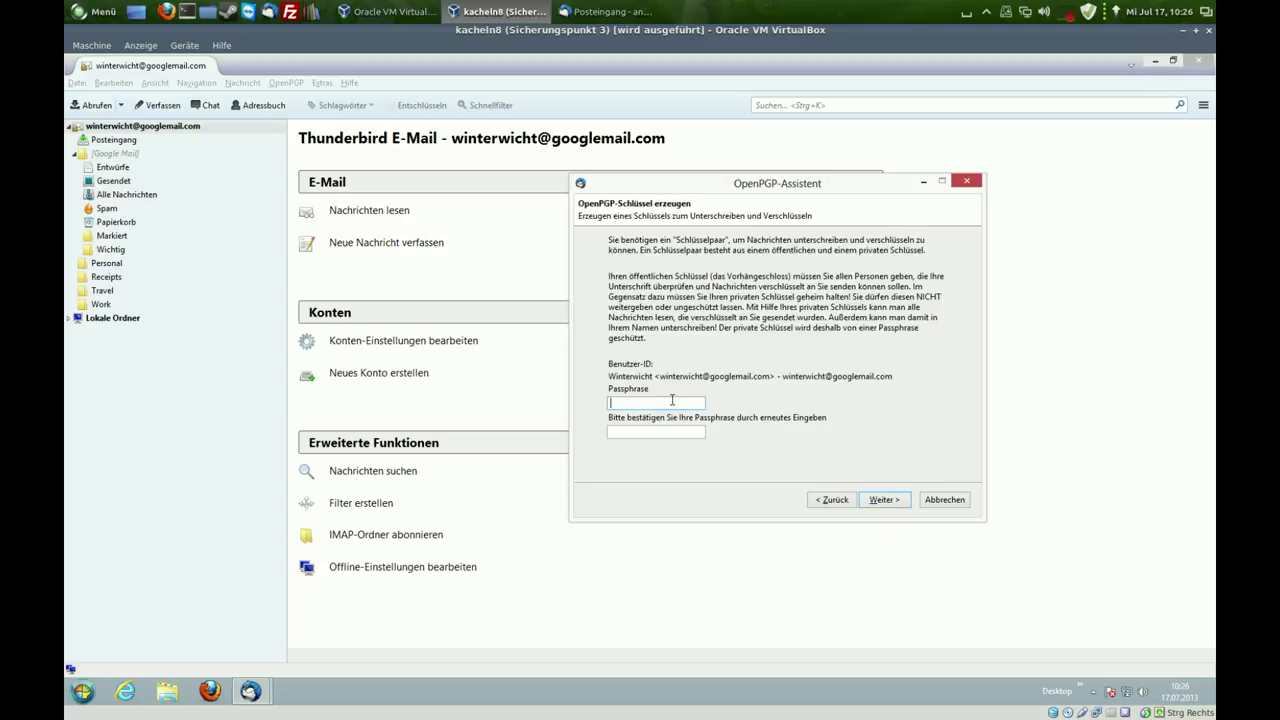
pyautogui.write('••••••••••••••••••••')
pyautogui.click(884, 500)
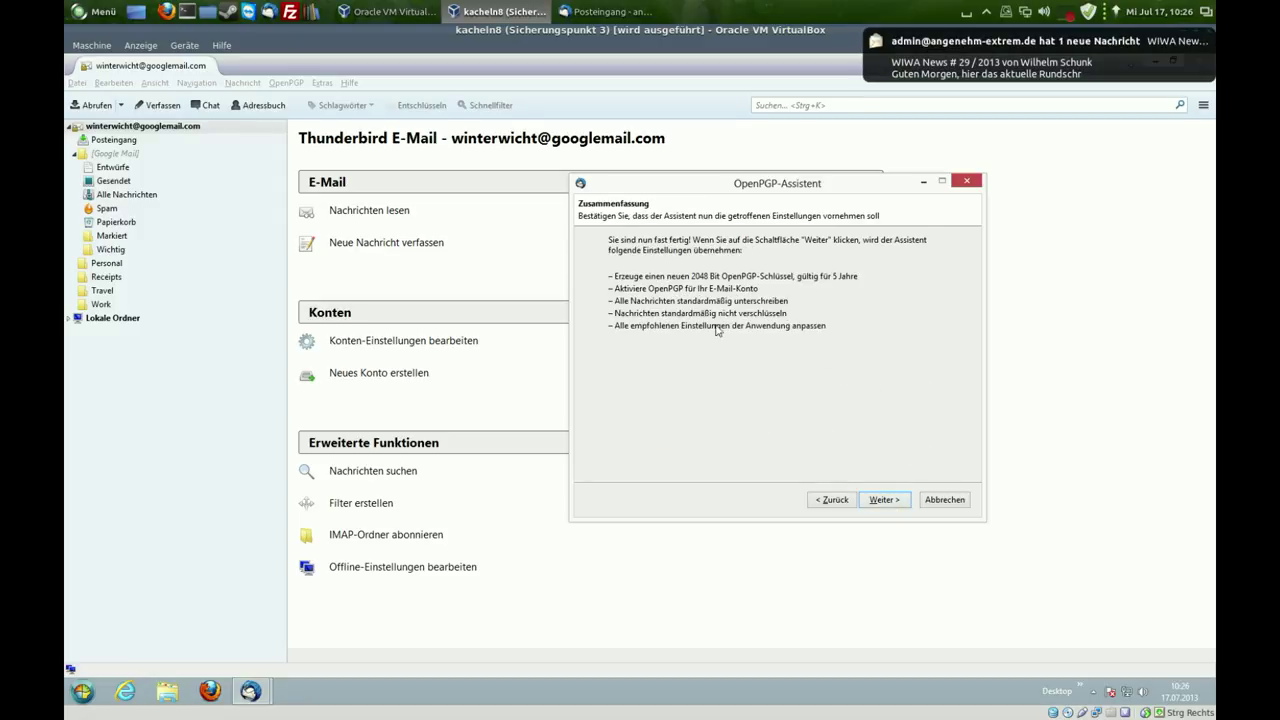
pyautogui.click(884, 499)
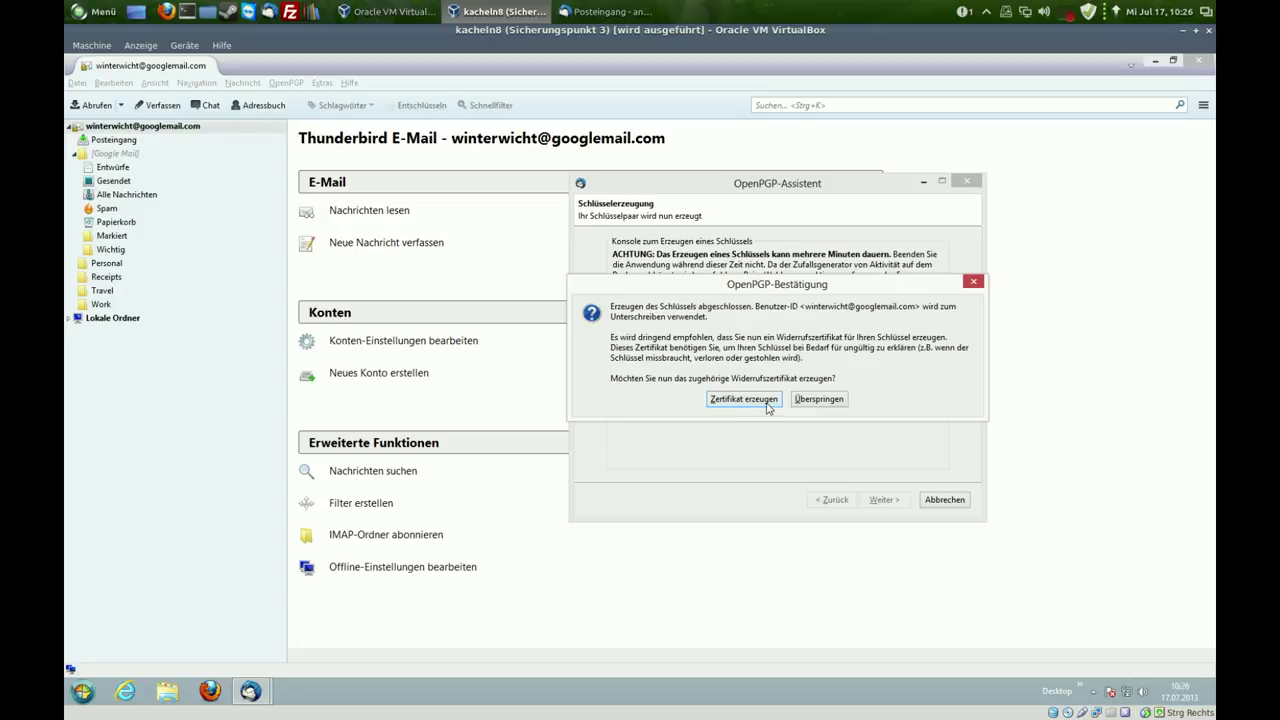
# - Save a revocation certificate for the new key to Documents, unlocking it with the key passphrase, and finish setup
pyautogui.click(743, 399)
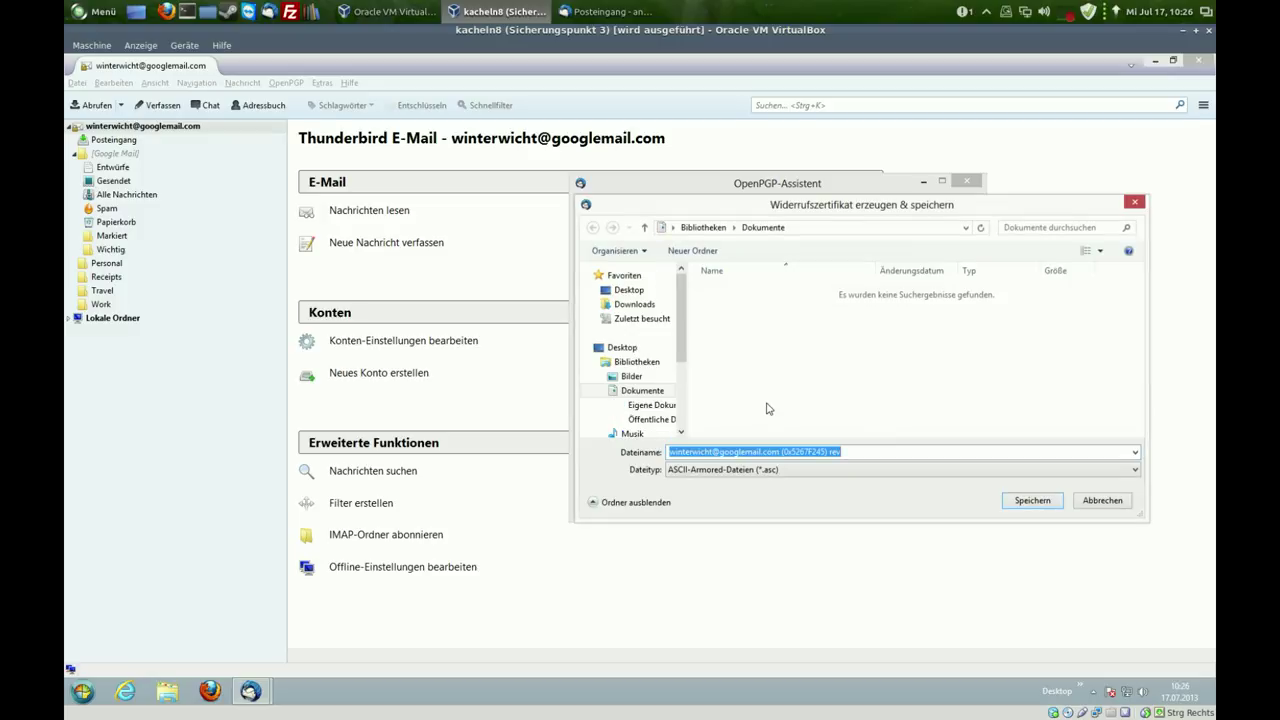
pyautogui.click(1035, 502)
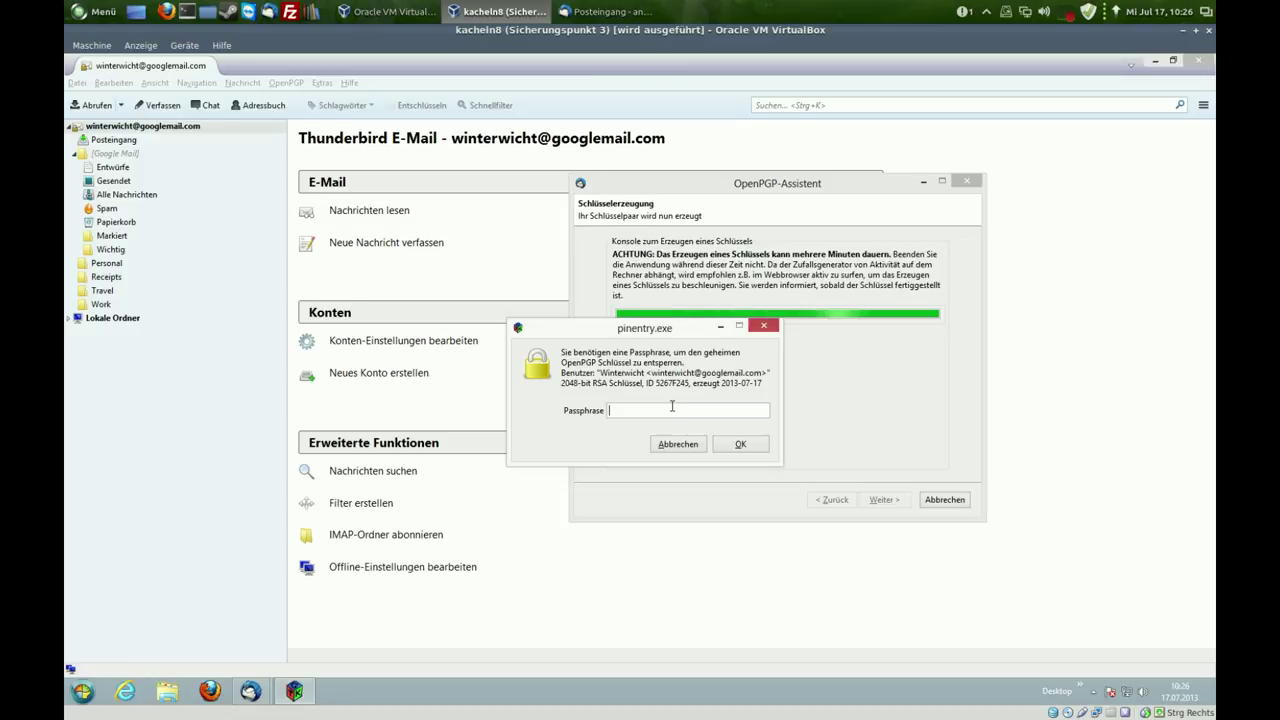
pyautogui.write('**********')
pyautogui.click(731, 445)
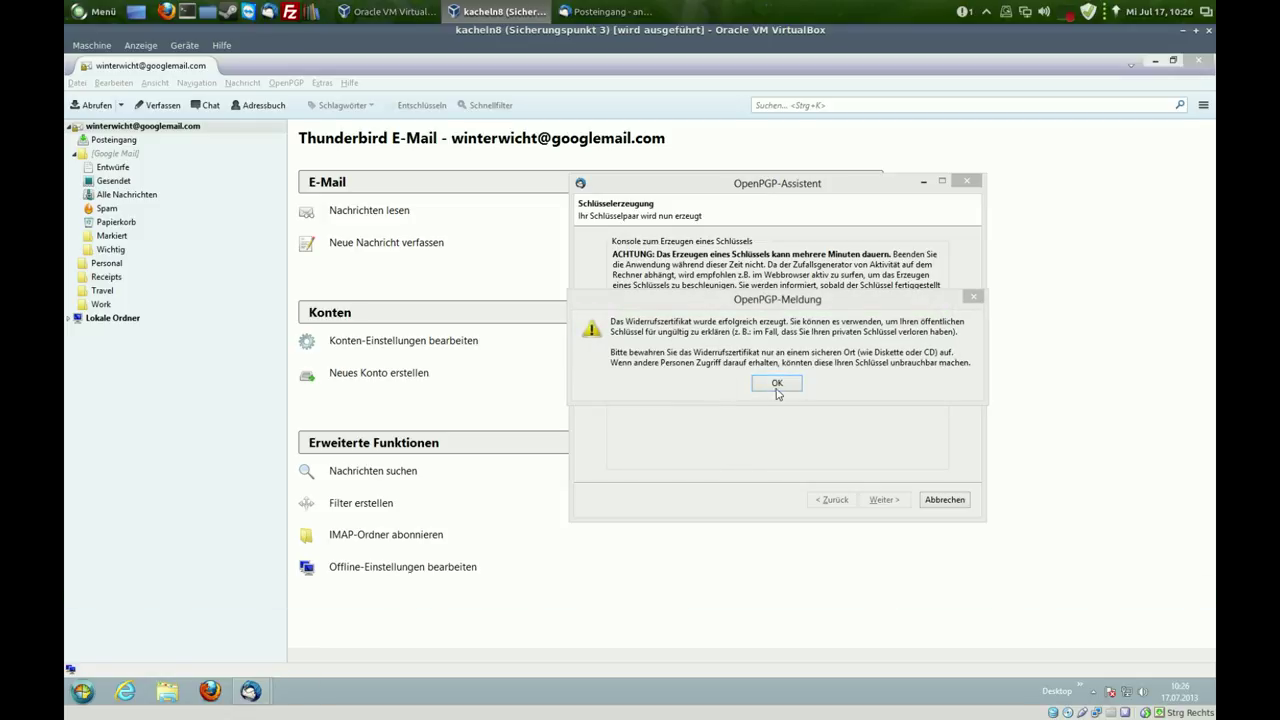
pyautogui.click(776, 386)
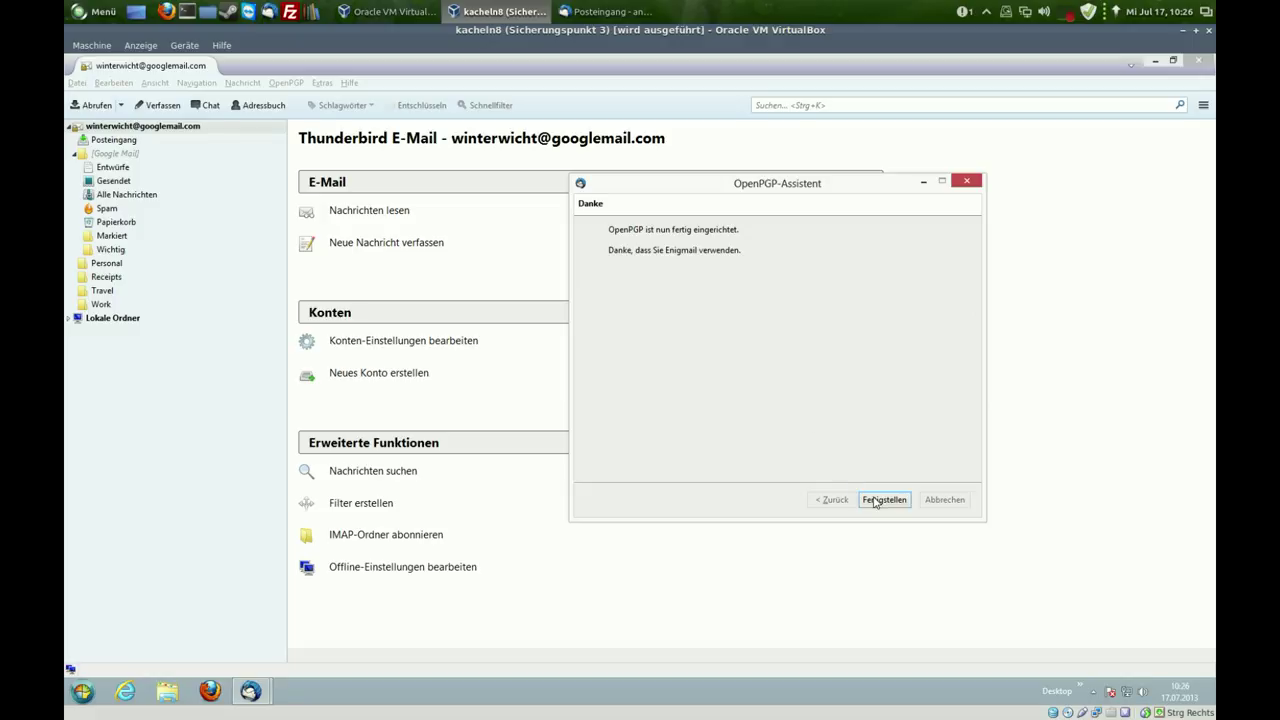
pyautogui.click(875, 500)
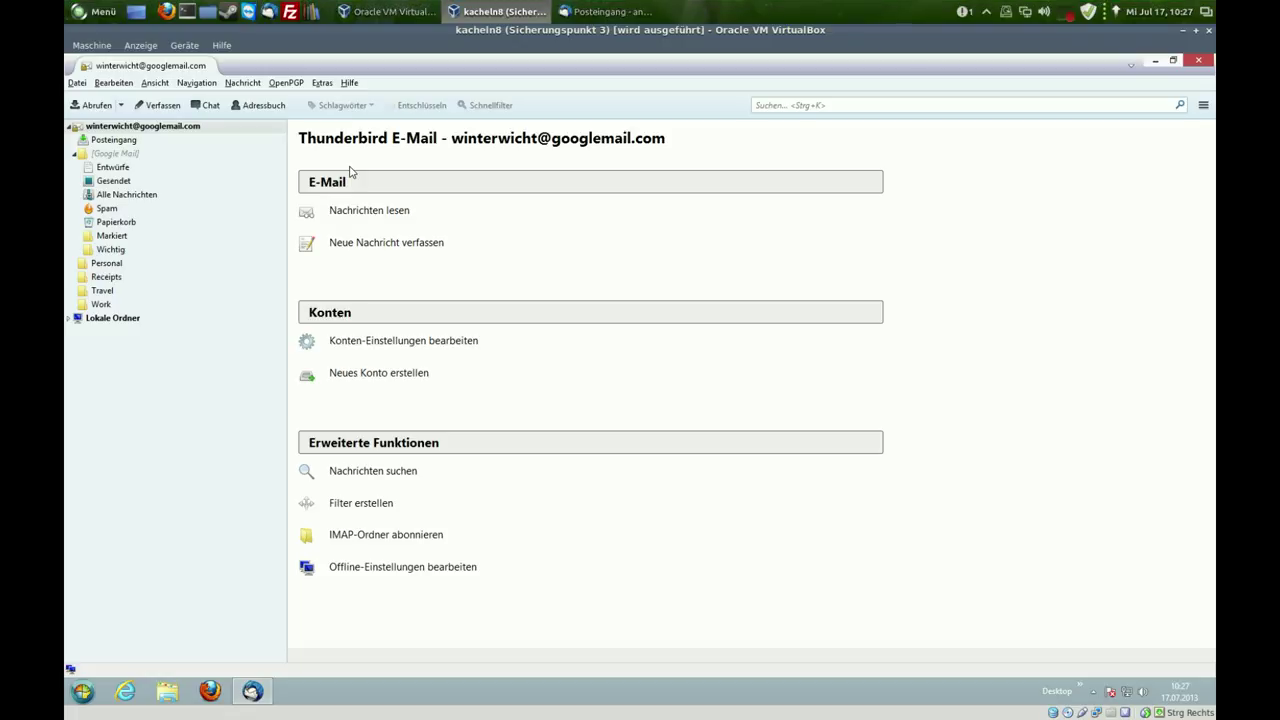
# - Open the OpenPGP key manager, show all keys, and bring up the context menu of your new key
pyautogui.click(277, 85)
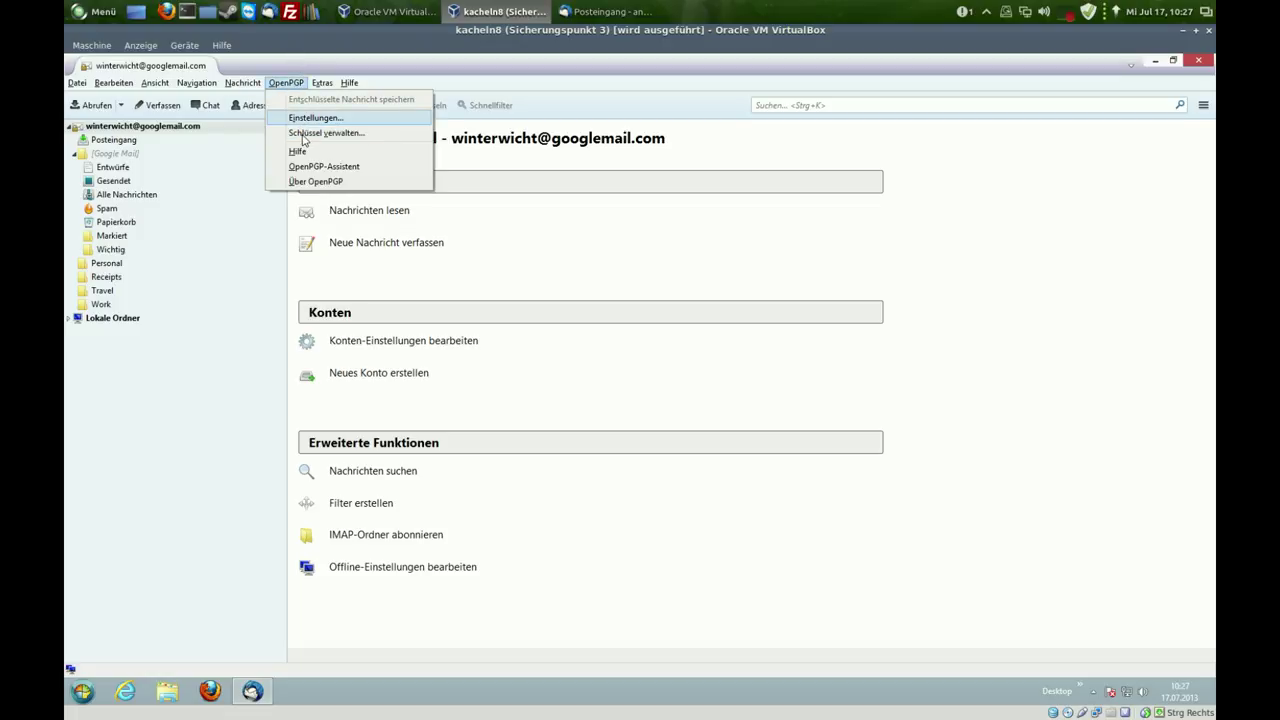
pyautogui.click(303, 136)
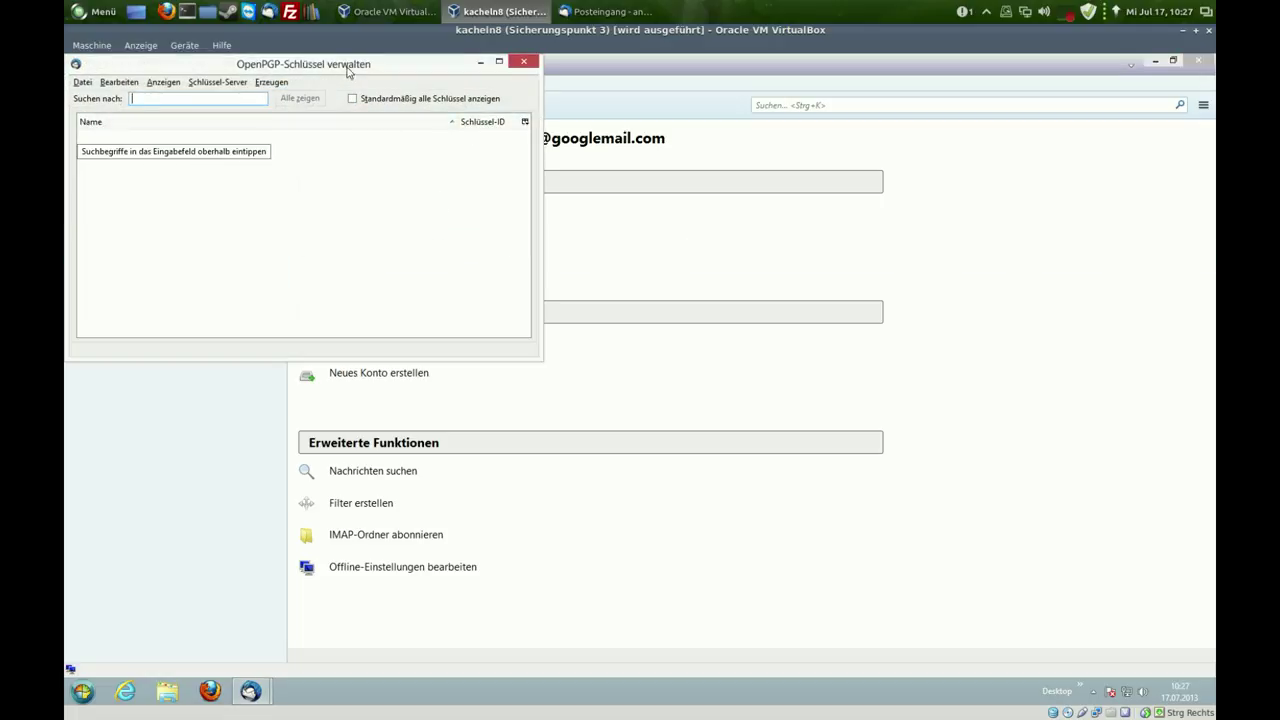
pyautogui.moveTo(374, 72); pyautogui.dragTo(510, 110)
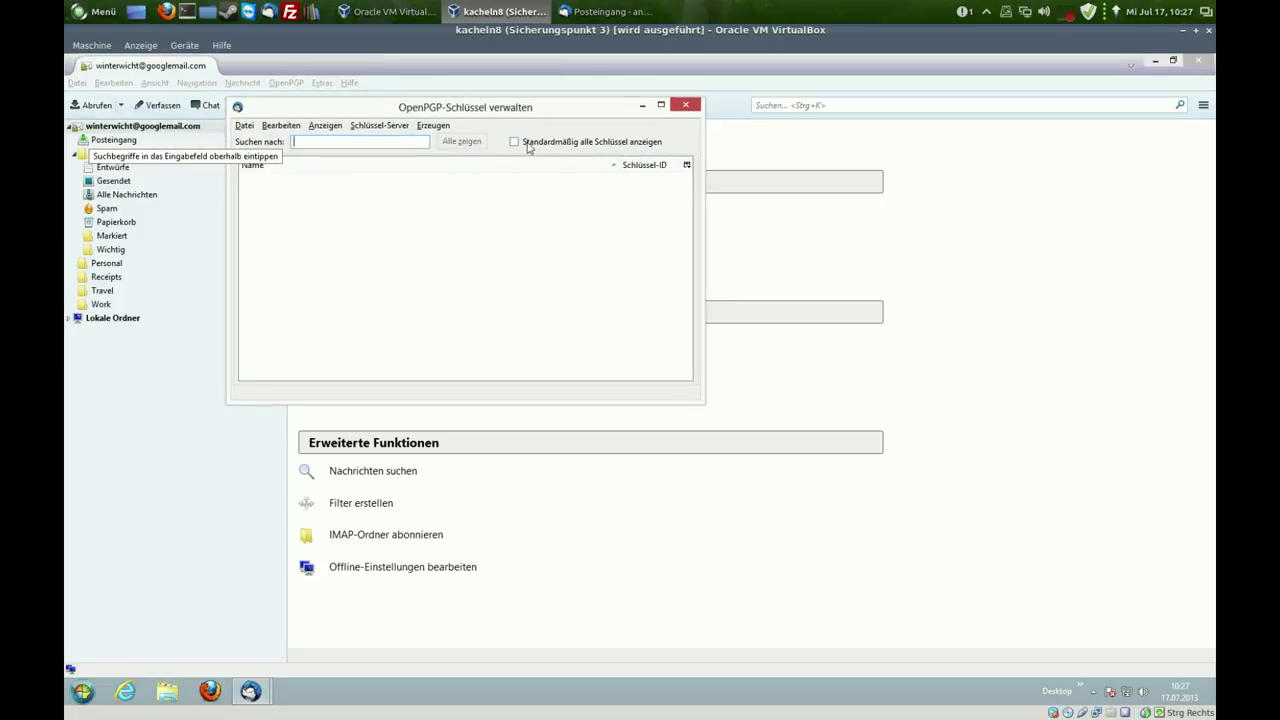
pyautogui.click(515, 144)
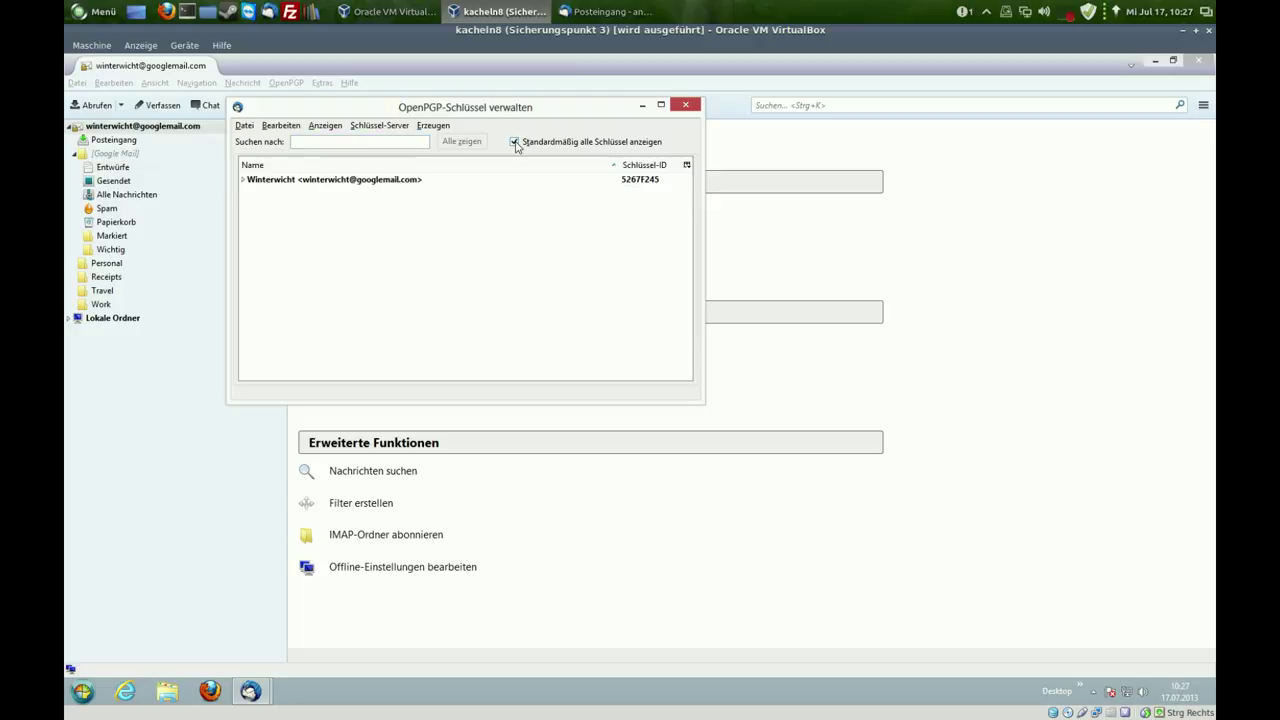
pyautogui.click(350, 187)
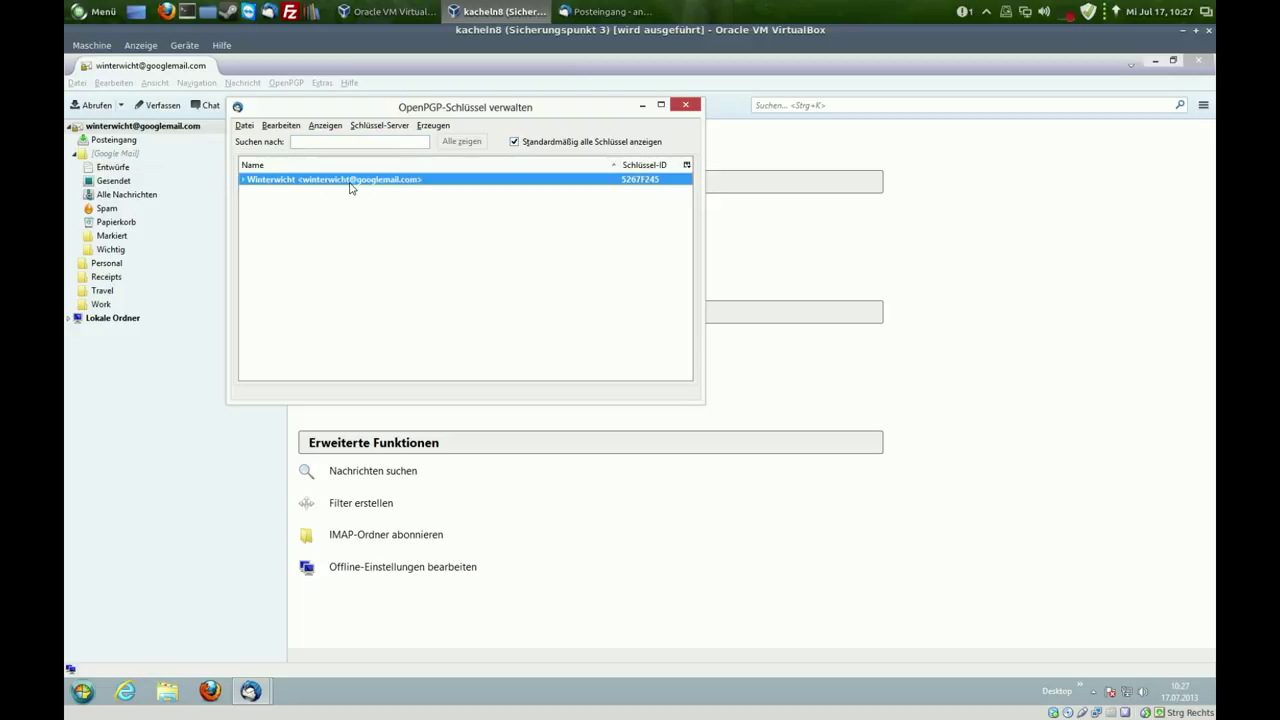
pyautogui.click(244, 180)
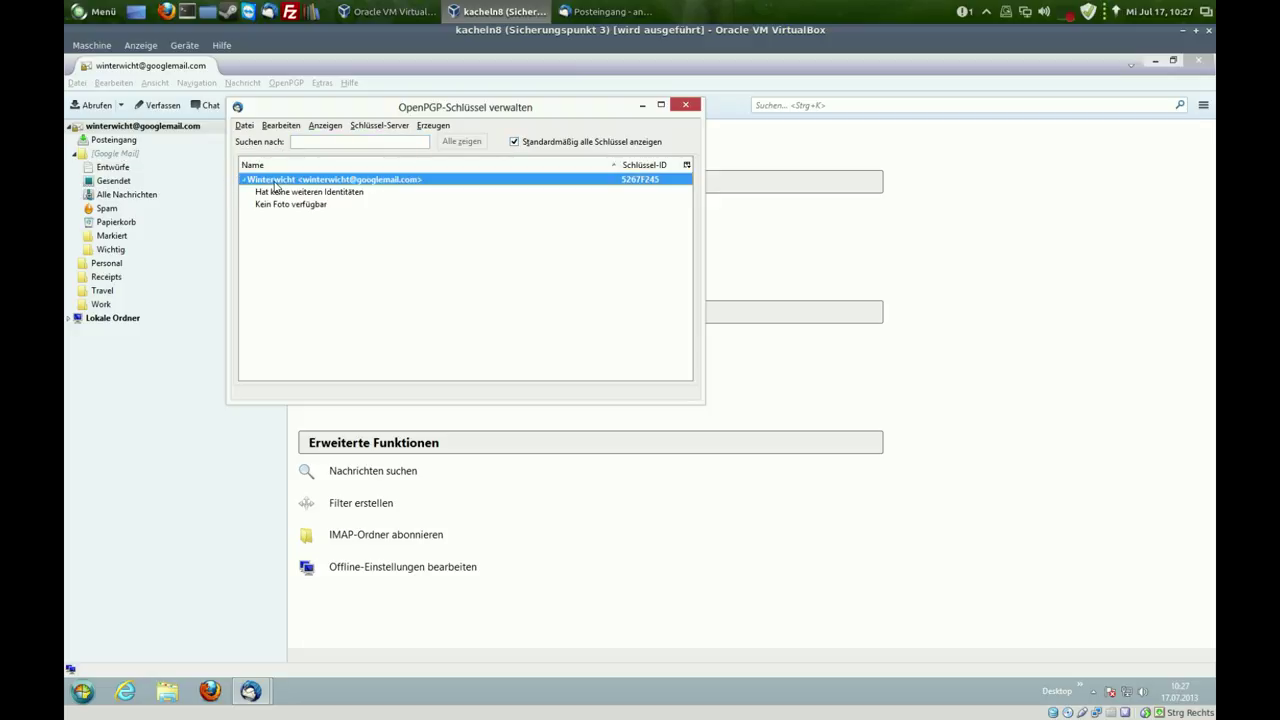
pyautogui.rightClick(275, 185)
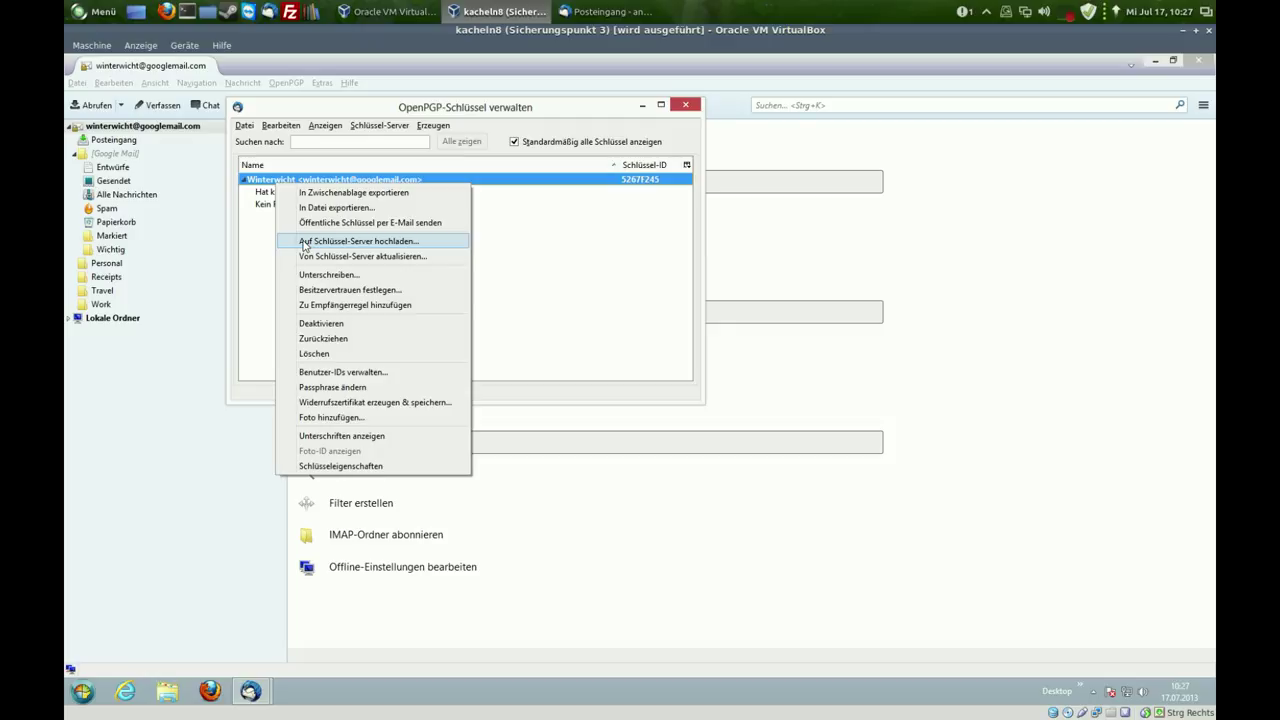
# - Upload your public key to the pool.sks-keyservers.net keyserver
pyautogui.click(305, 242)
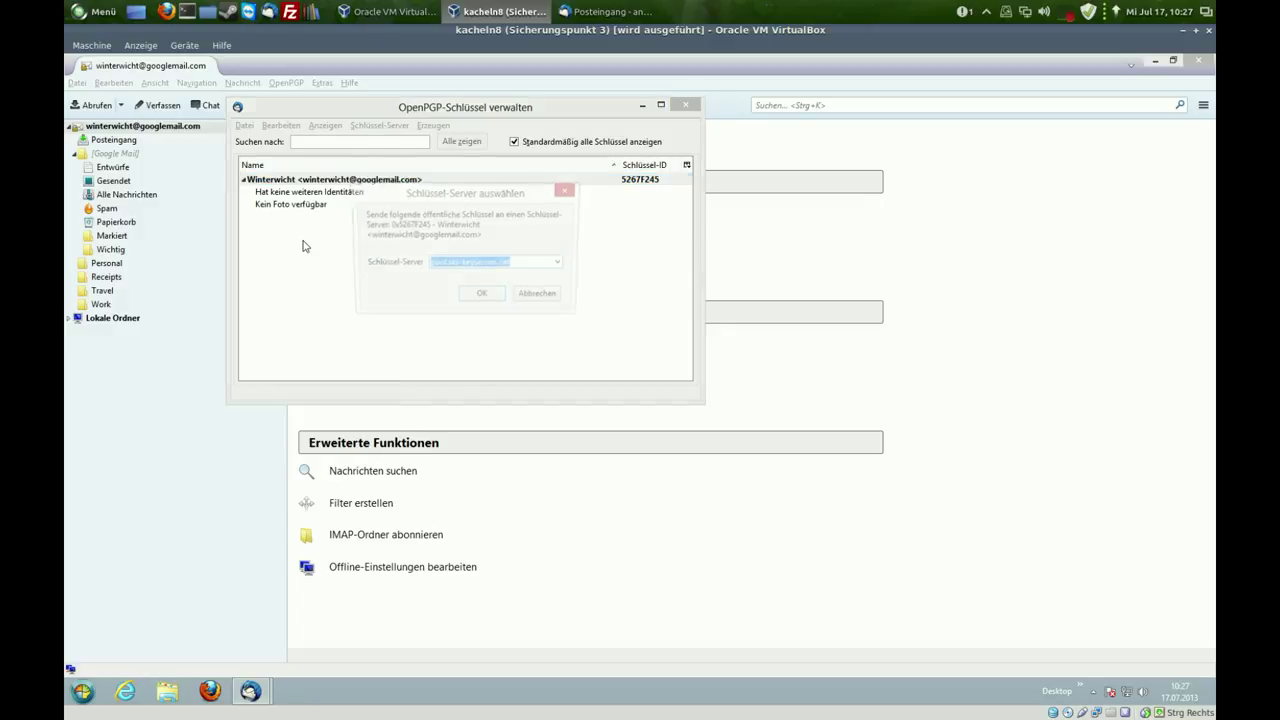
pyautogui.click(562, 264)
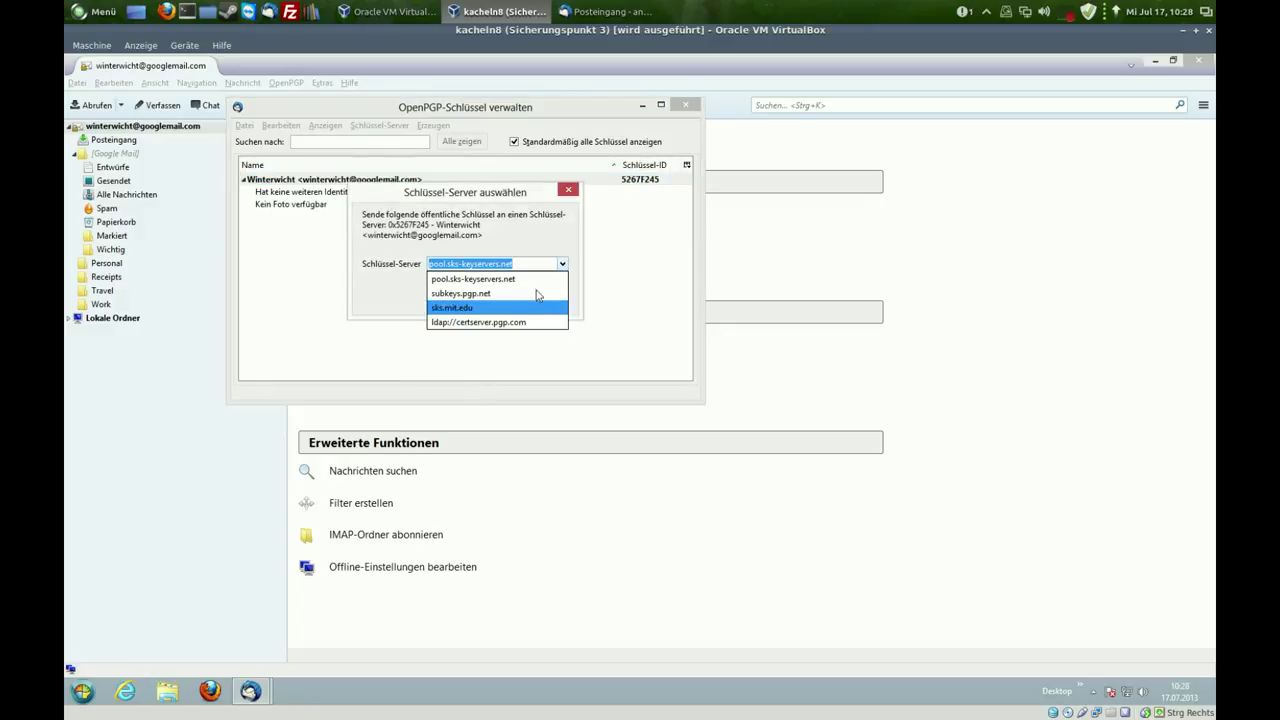
pyautogui.click(532, 279)
pyautogui.click(497, 302)
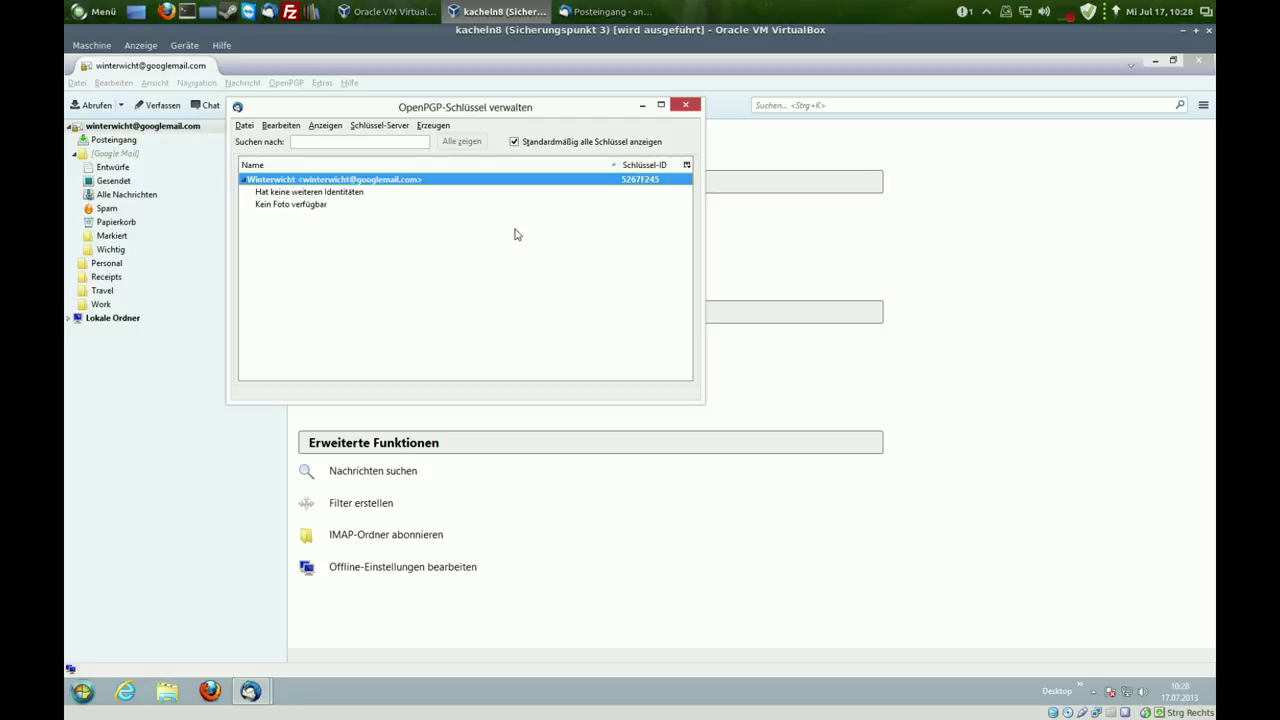
# - Search the keyserver for the partner's e-mail address, which returns no key
pyautogui.click(391, 128)
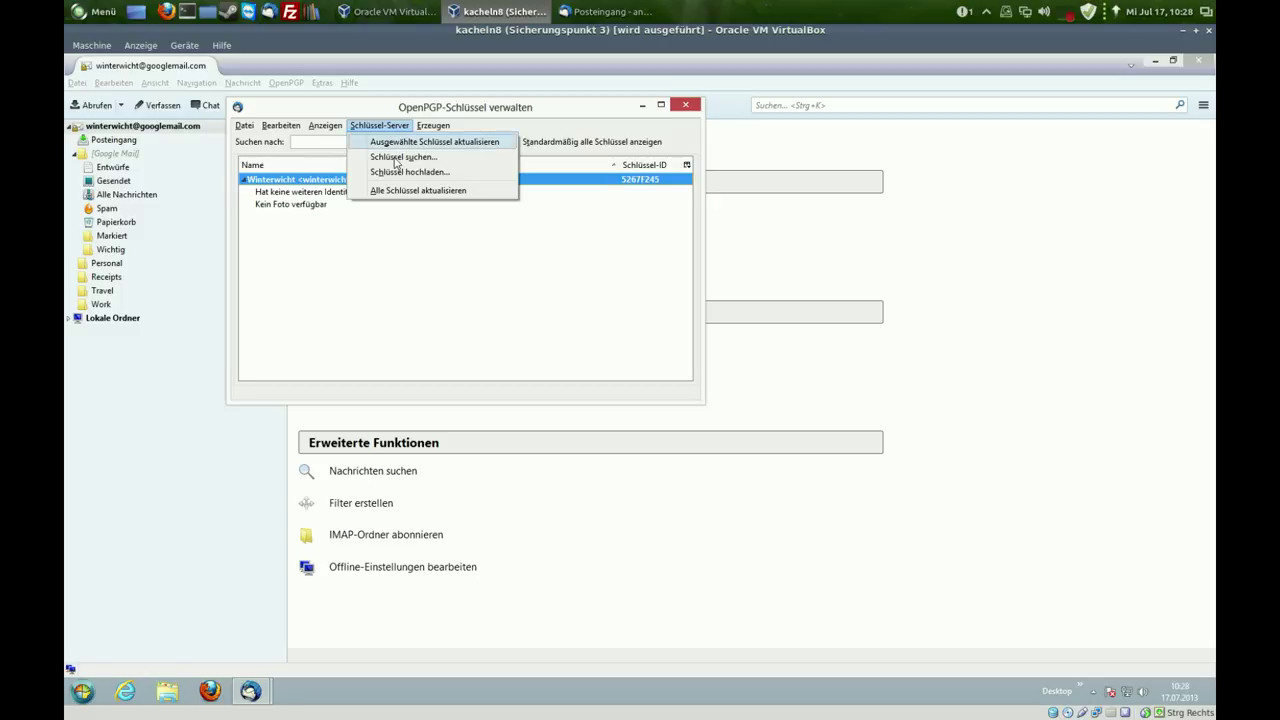
pyautogui.click(395, 158)
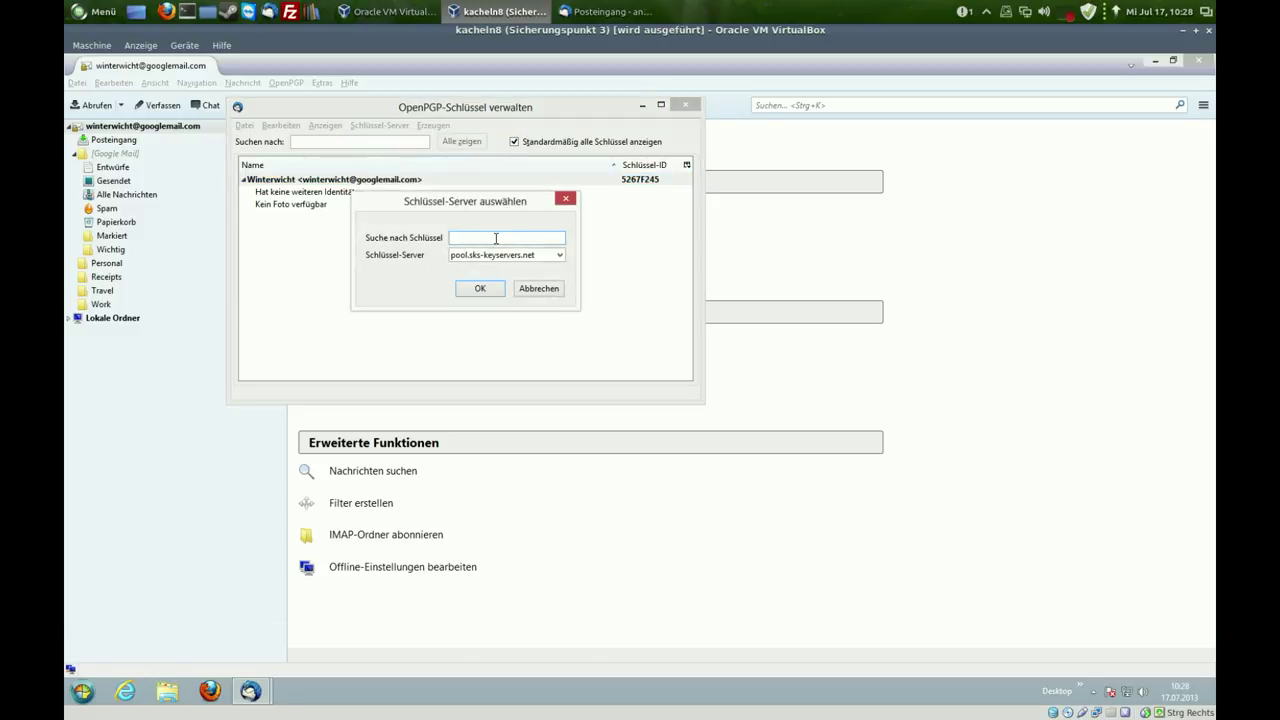
pyautogui.click(490, 293)
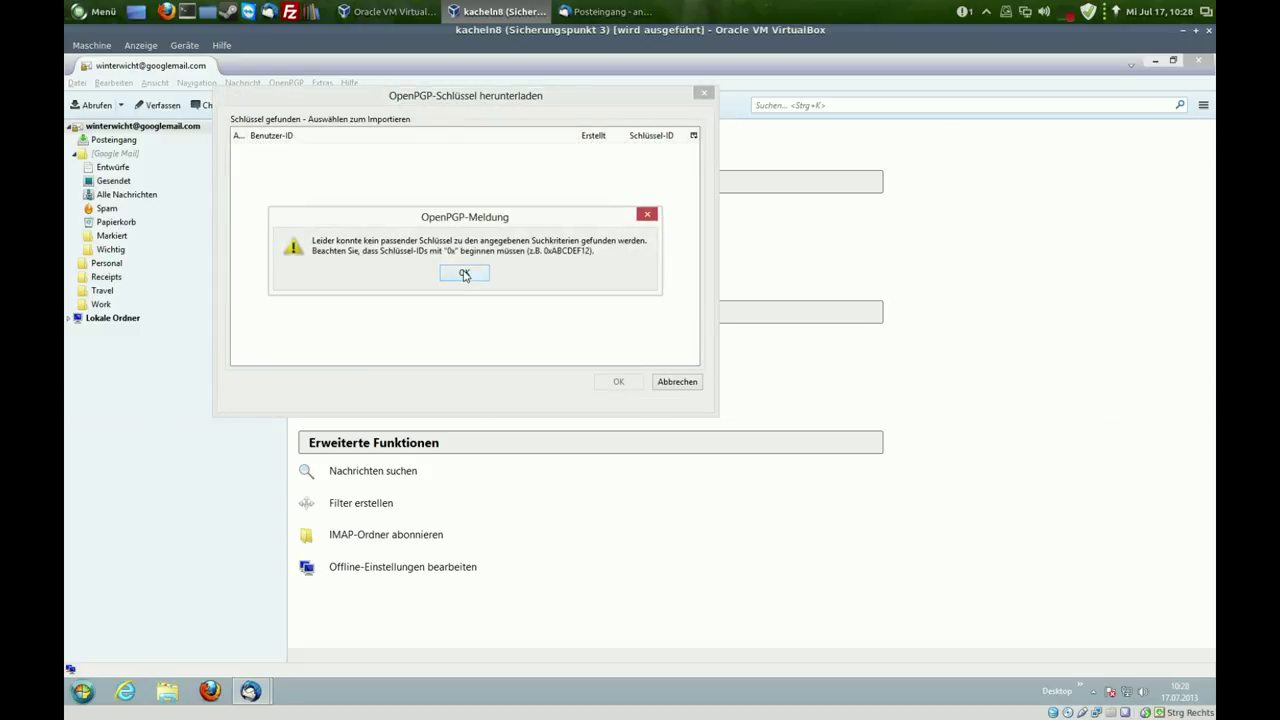
pyautogui.click(465, 272)
# - Search again with the corrected partner address, import the found key, and close the key manager
pyautogui.click(386, 128)
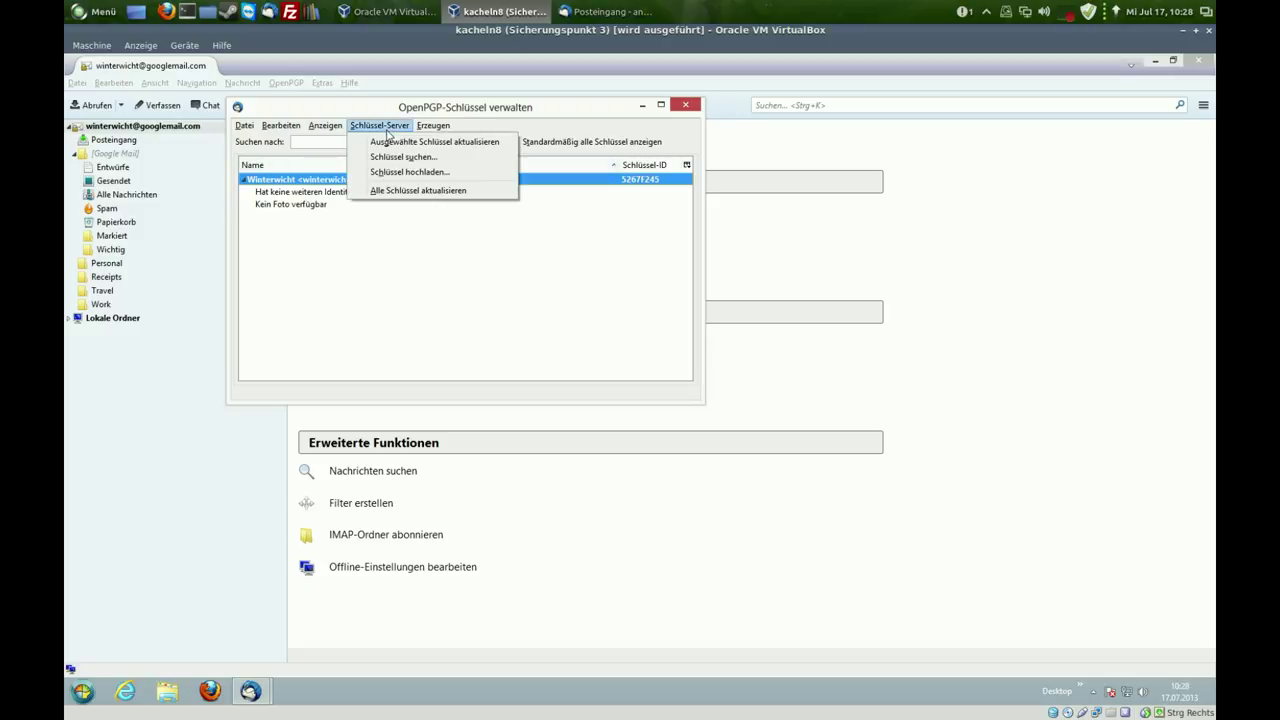
pyautogui.click(402, 153)
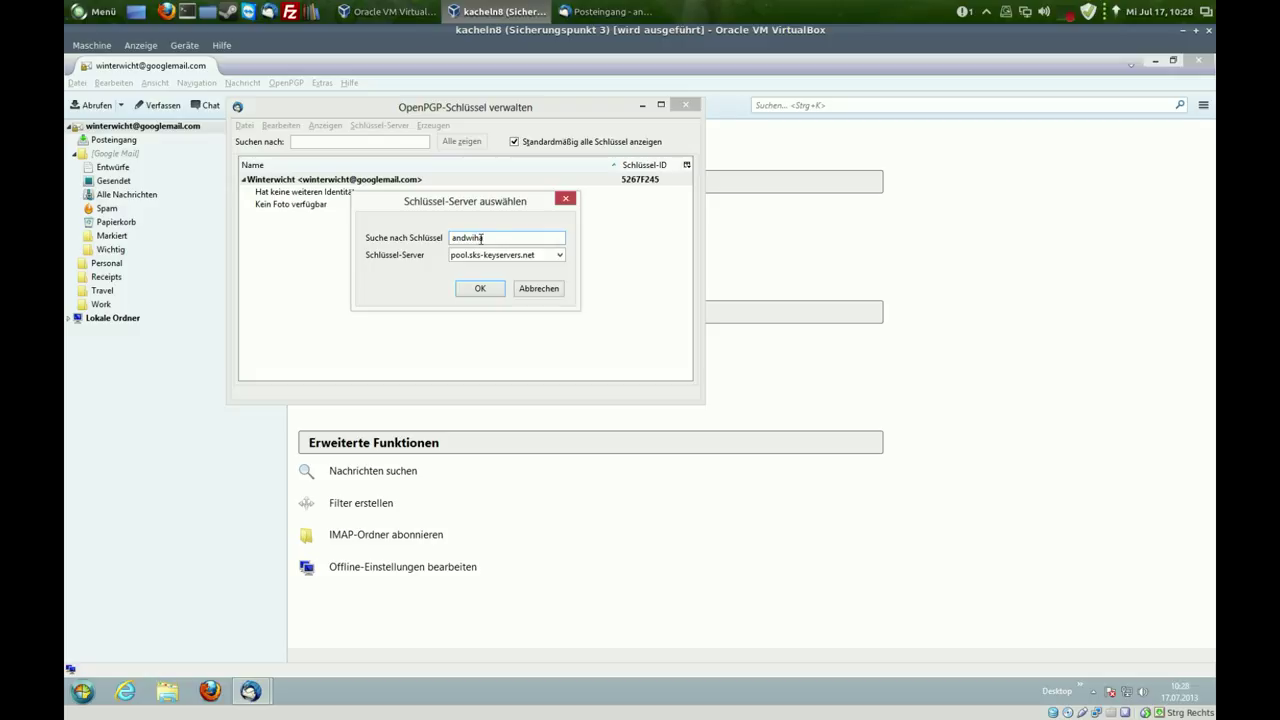
pyautogui.click(480, 288)
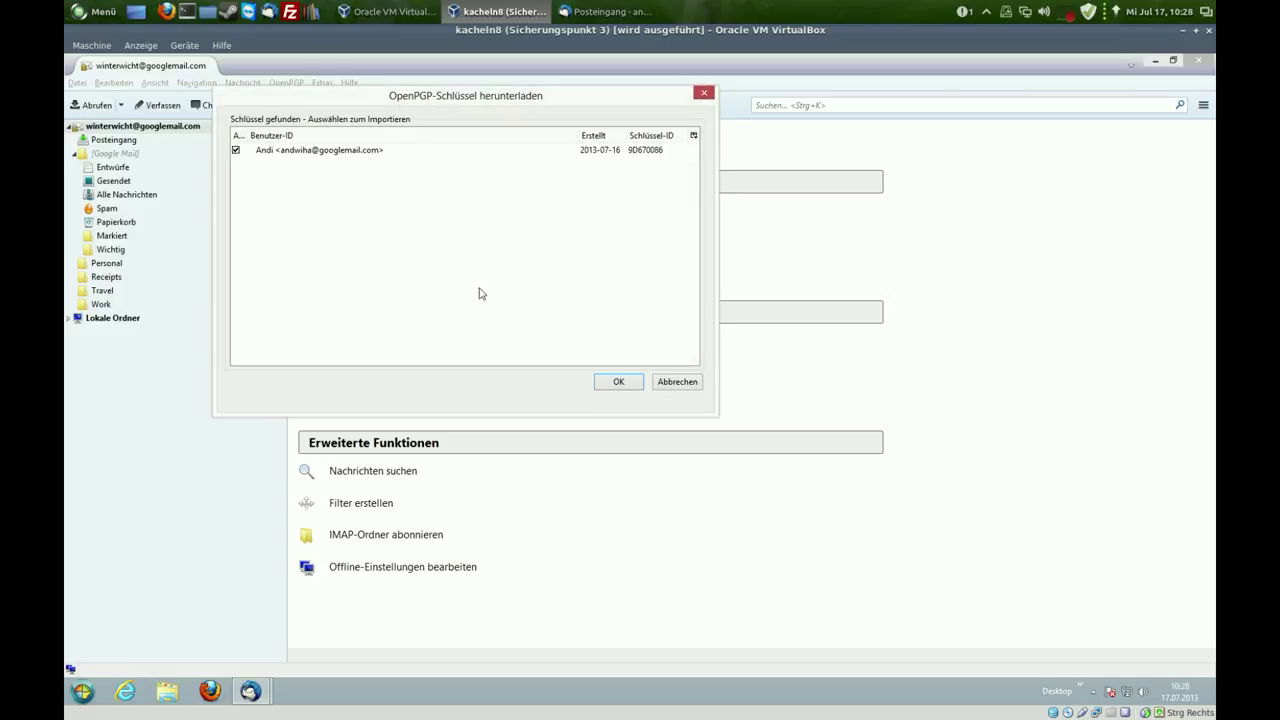
pyautogui.click(290, 152)
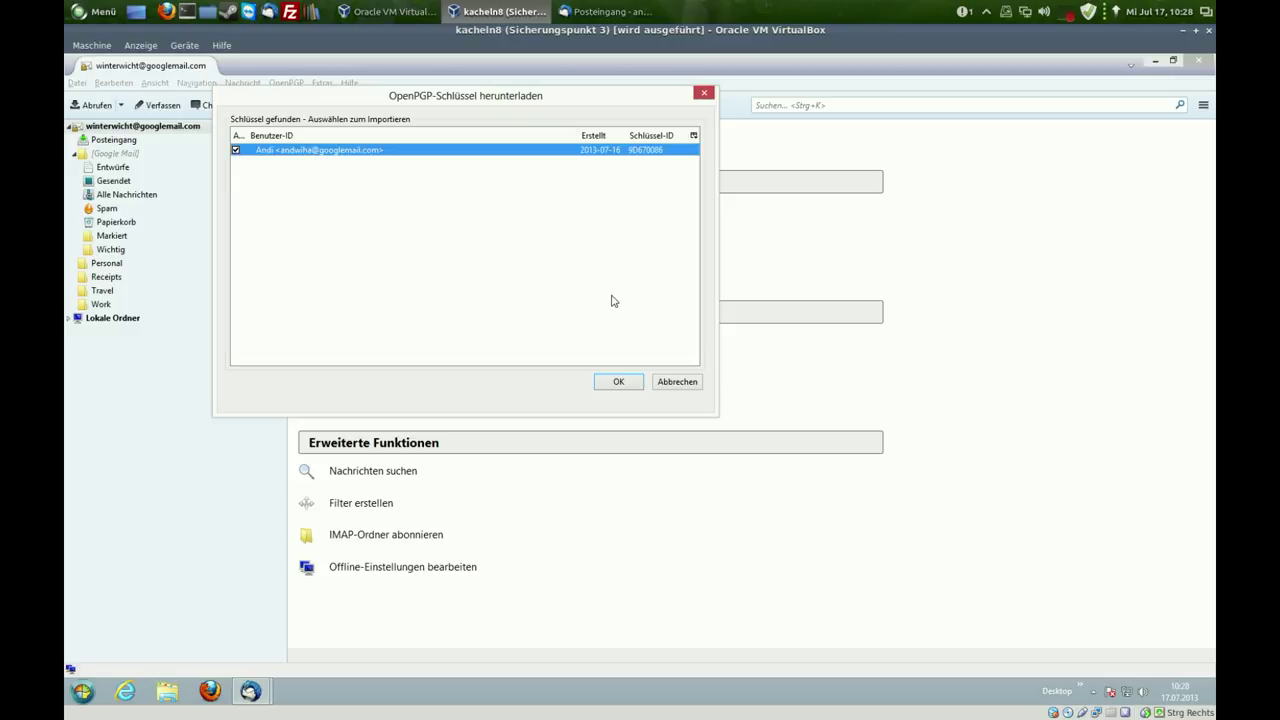
pyautogui.click(620, 382)
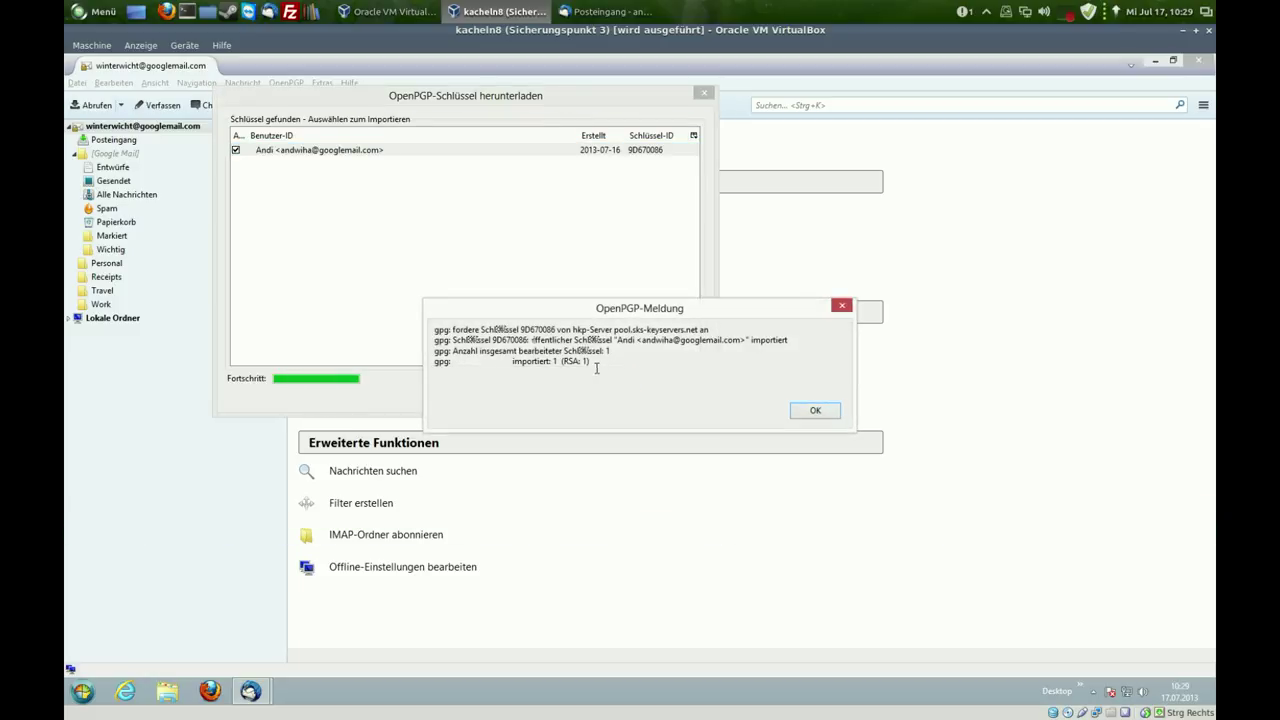
pyautogui.click(815, 410)
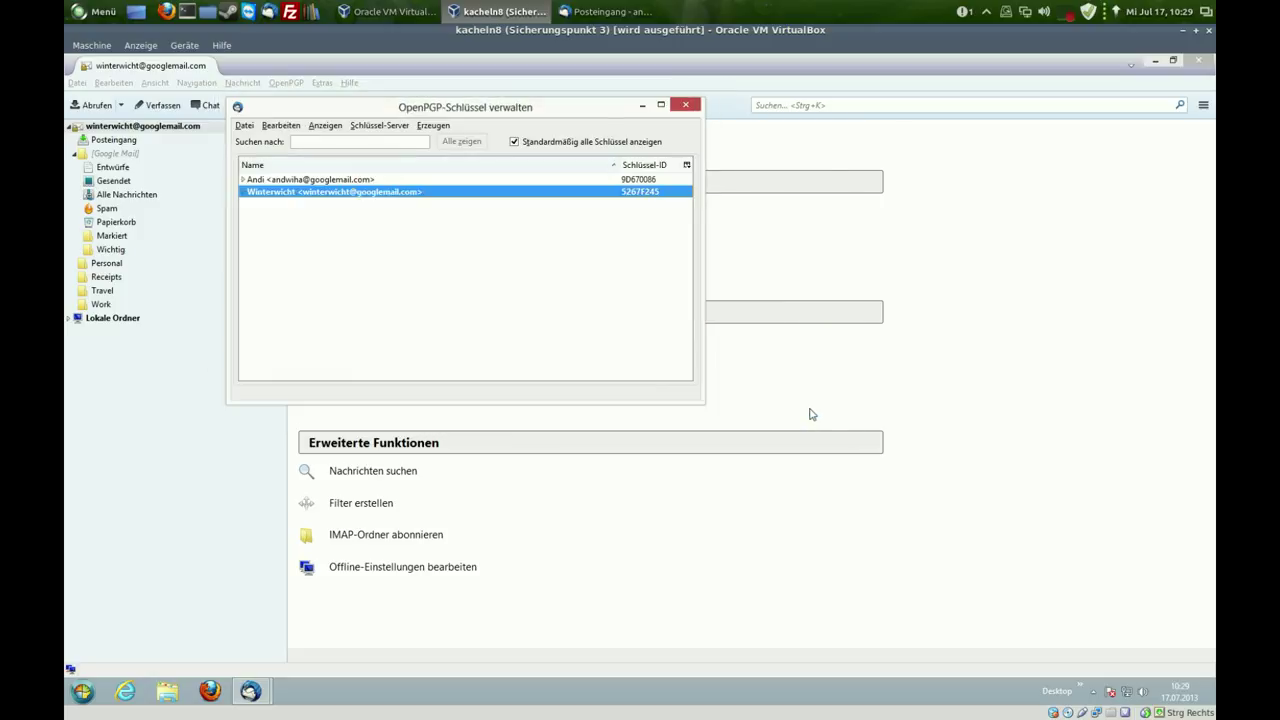
pyautogui.click(686, 106)
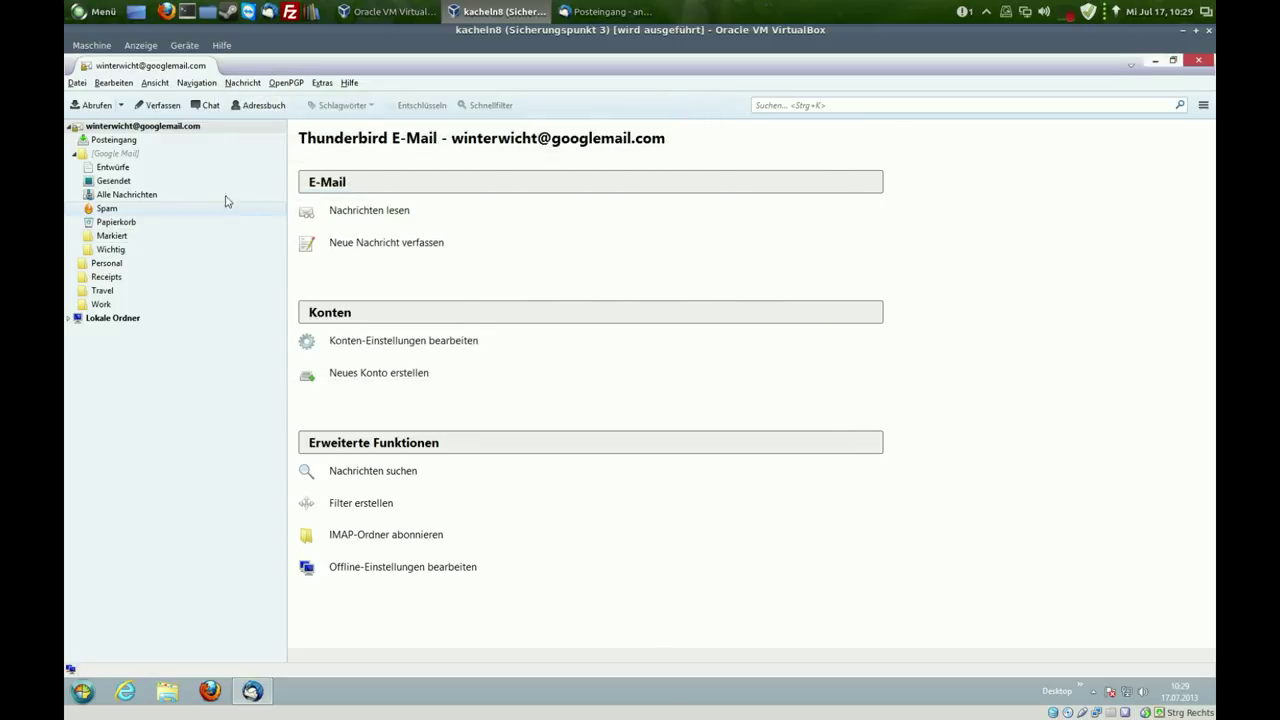
# - Start a new message from the inbox addressed to the partner and review its OpenPGP encryption settings
pyautogui.click(128, 140)
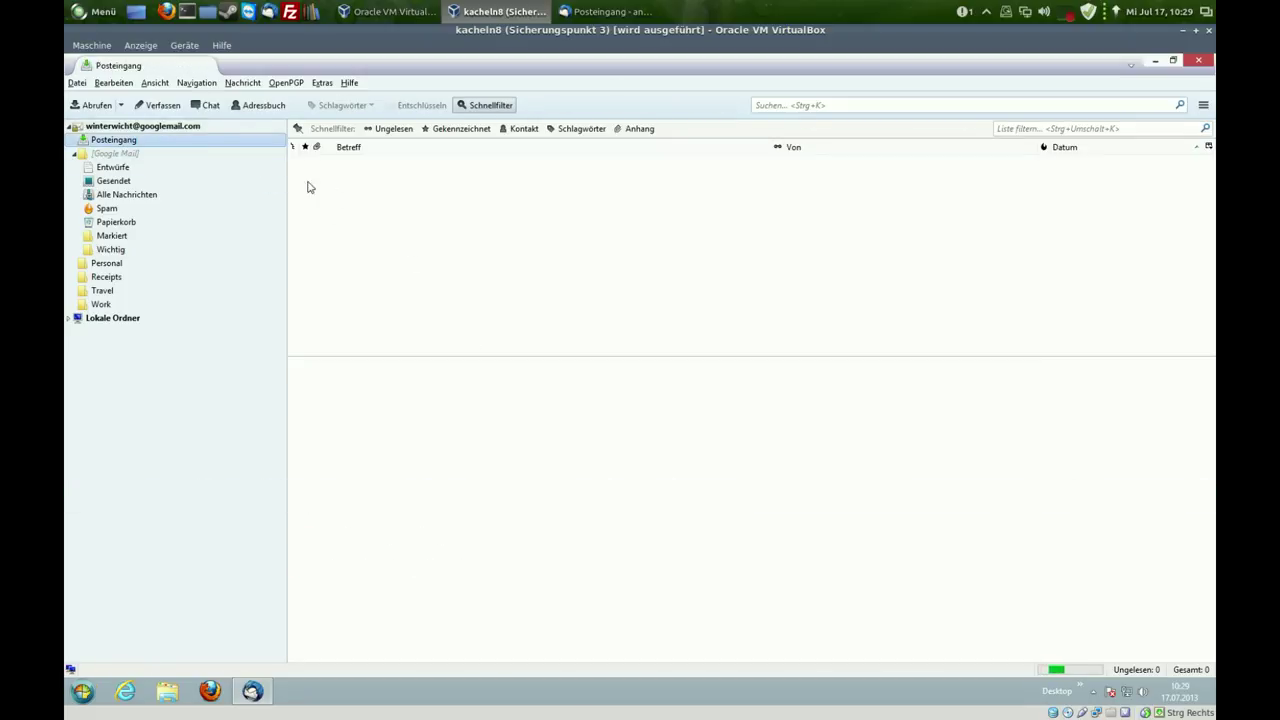
pyautogui.click(157, 105)
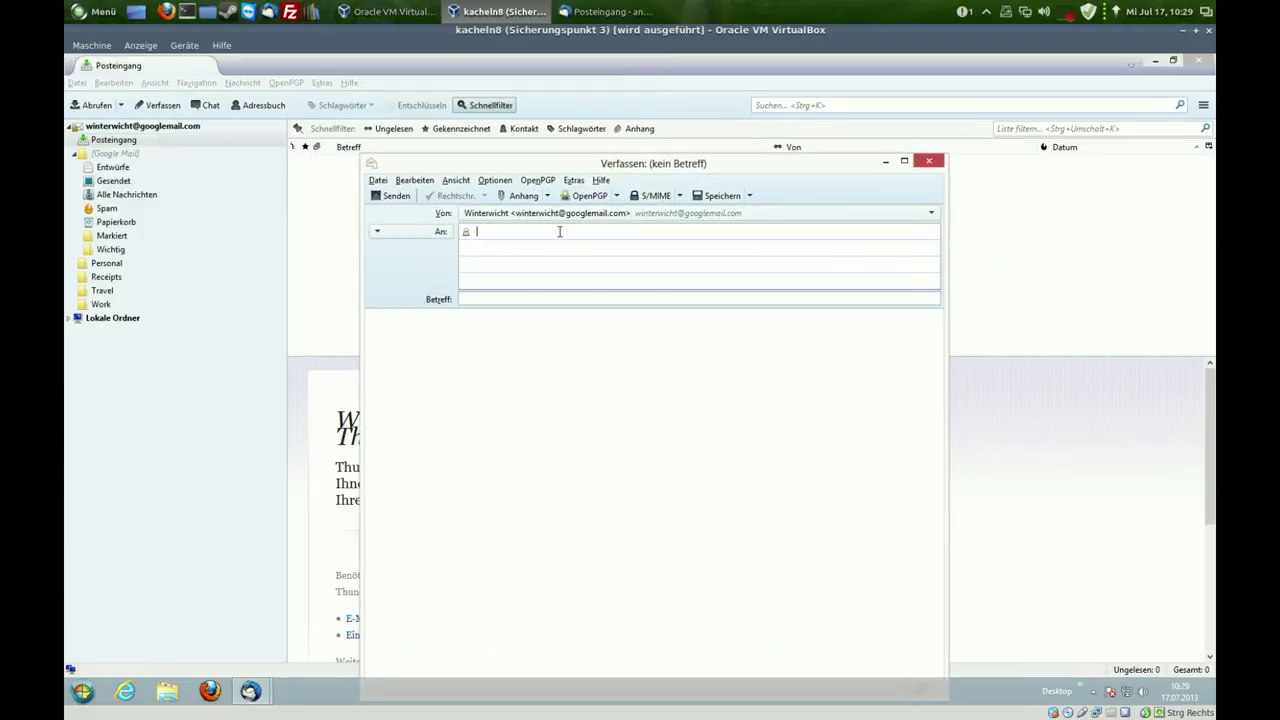
pyautogui.moveTo(749, 169); pyautogui.dragTo(748, 134)
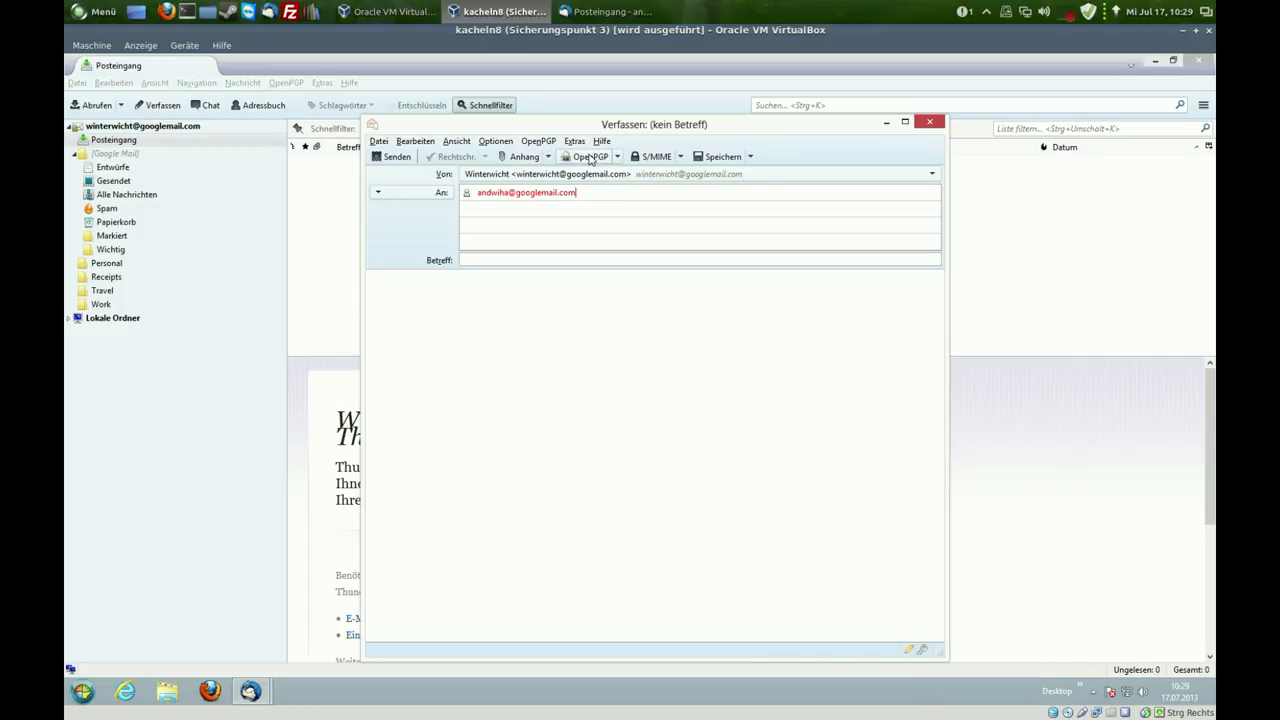
pyautogui.click(590, 159)
pyautogui.click(688, 448)
# - Enter subject 'test' and body '123', then send the encrypted message
pyautogui.click(498, 258)
pyautogui.write('test')
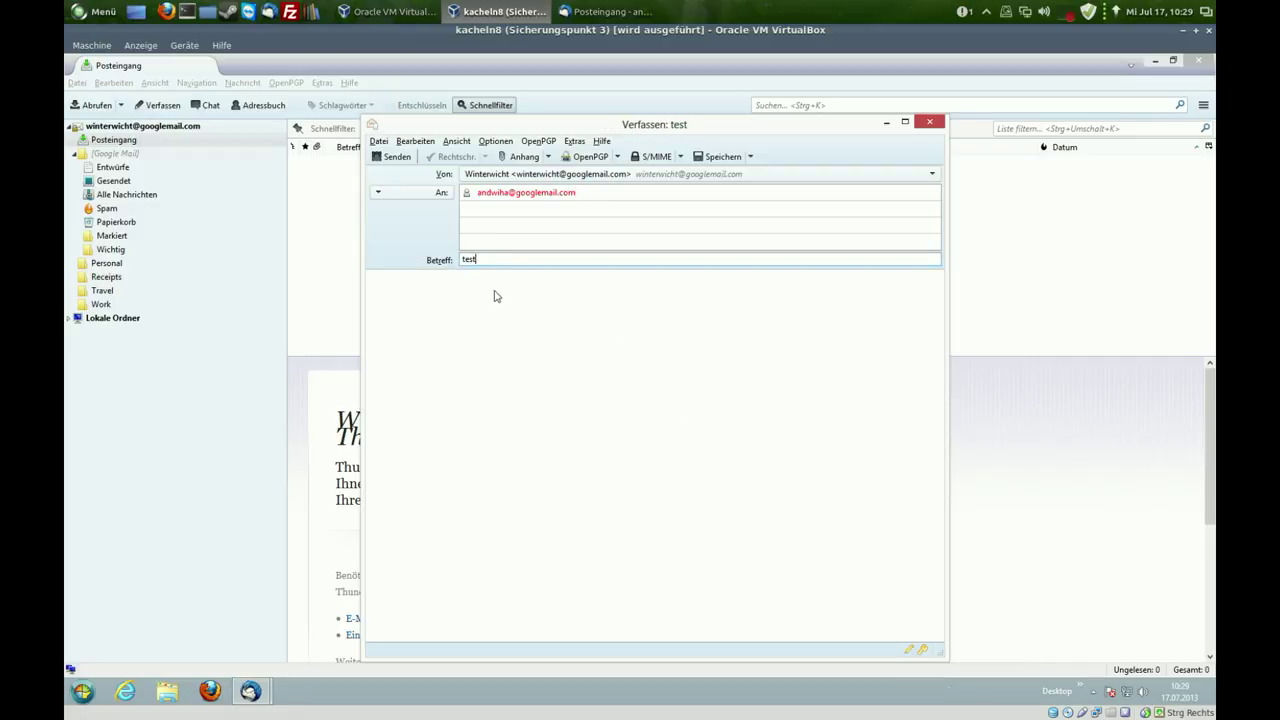
pyautogui.click(494, 296)
pyautogui.write('123')
pyautogui.press('Return')
pyautogui.click(396, 158)
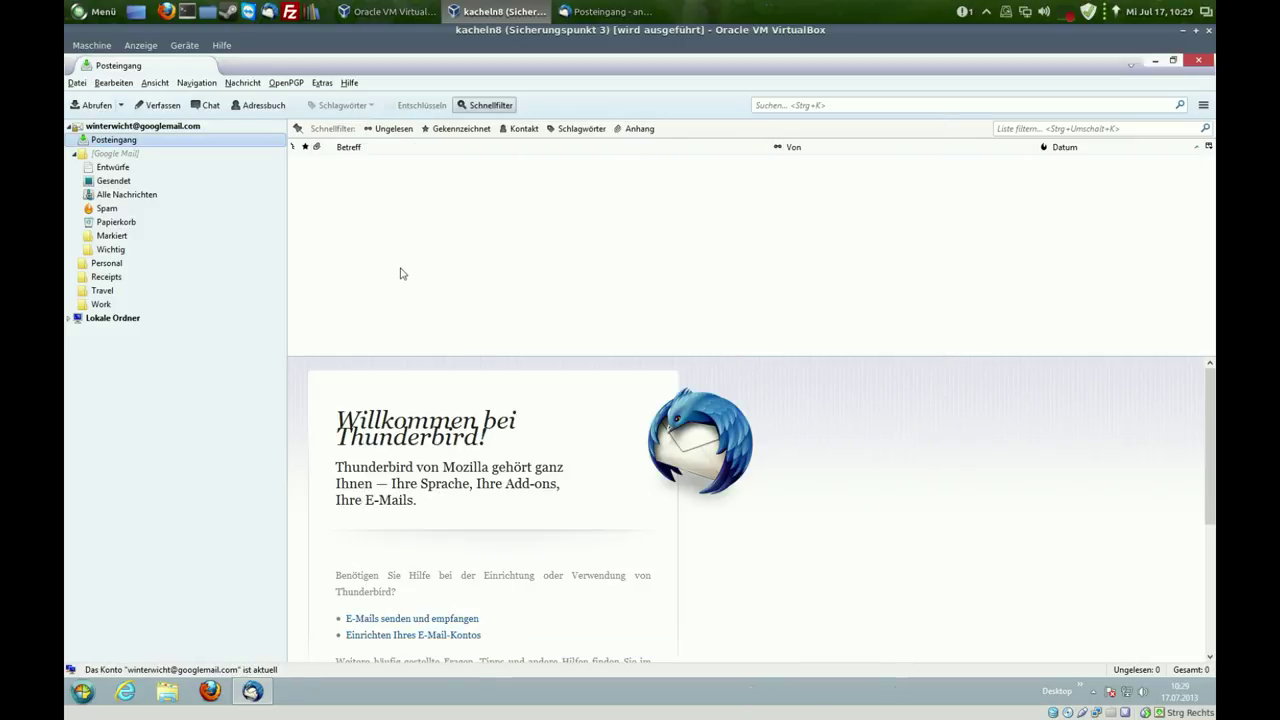
# - Open the newly sent test message in the Sent folder and decrypt it with the key passphrase
pyautogui.click(126, 182)
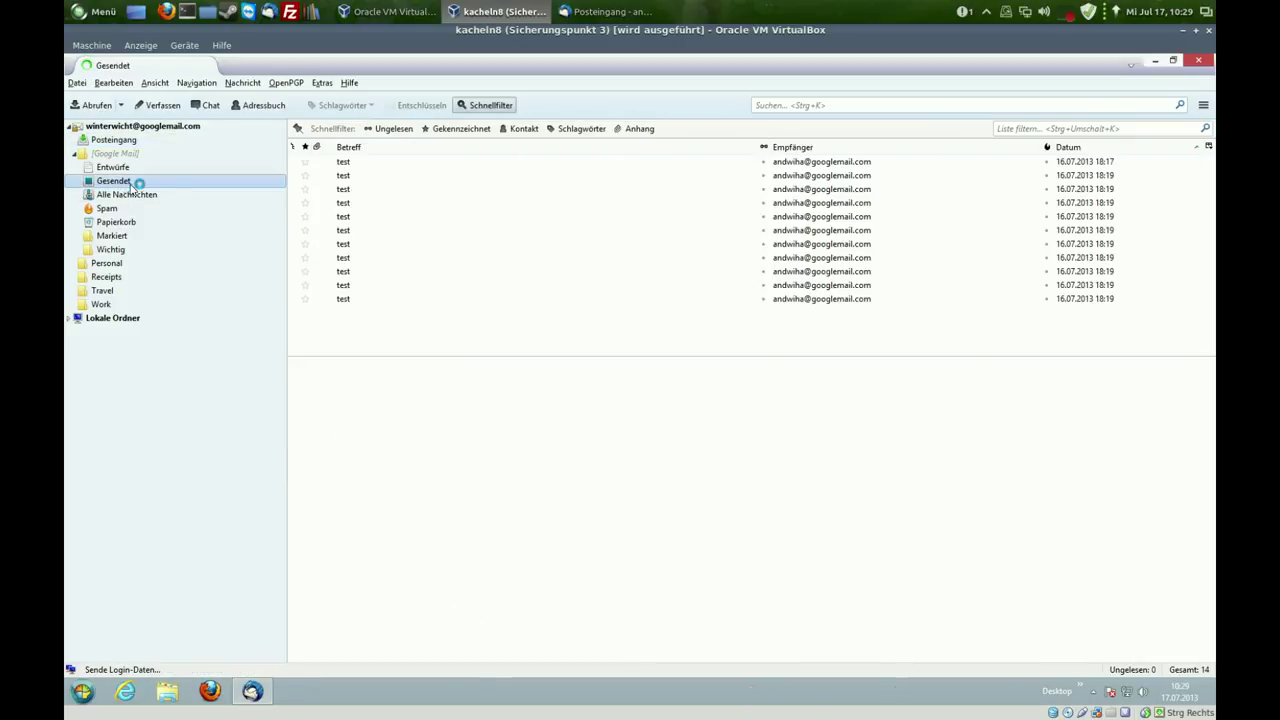
pyautogui.click(416, 168)
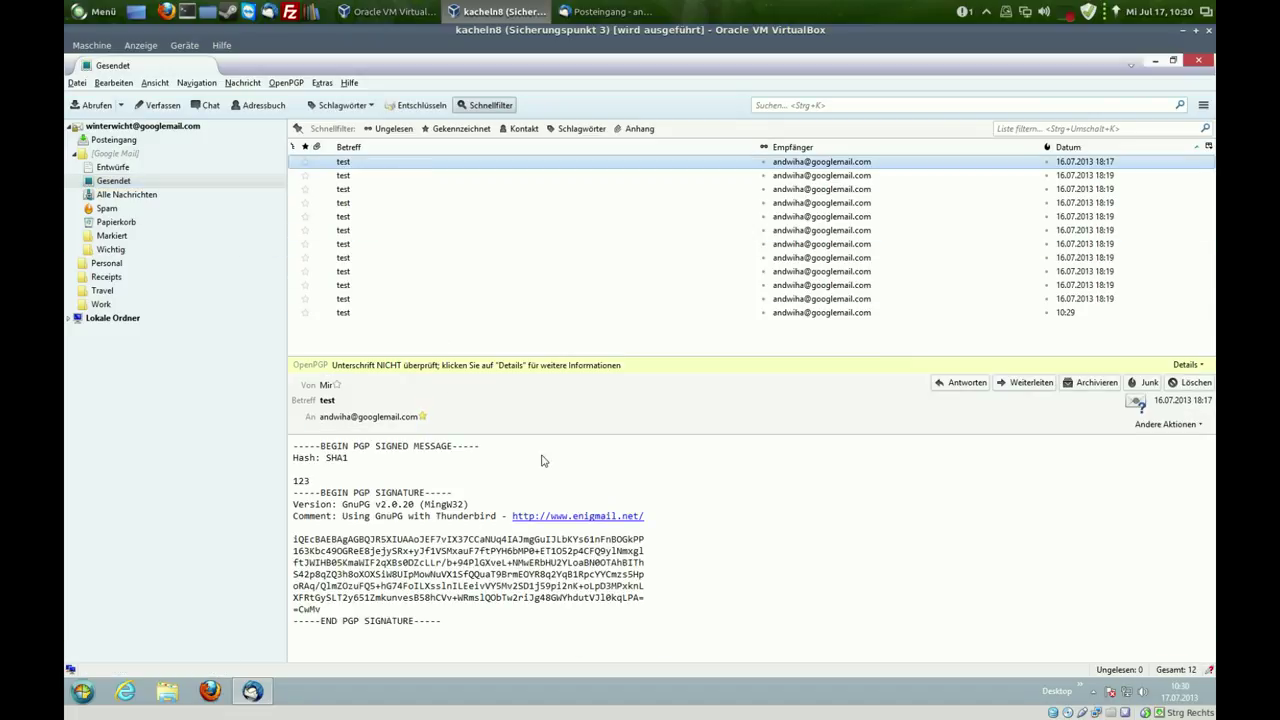
pyautogui.click(652, 312)
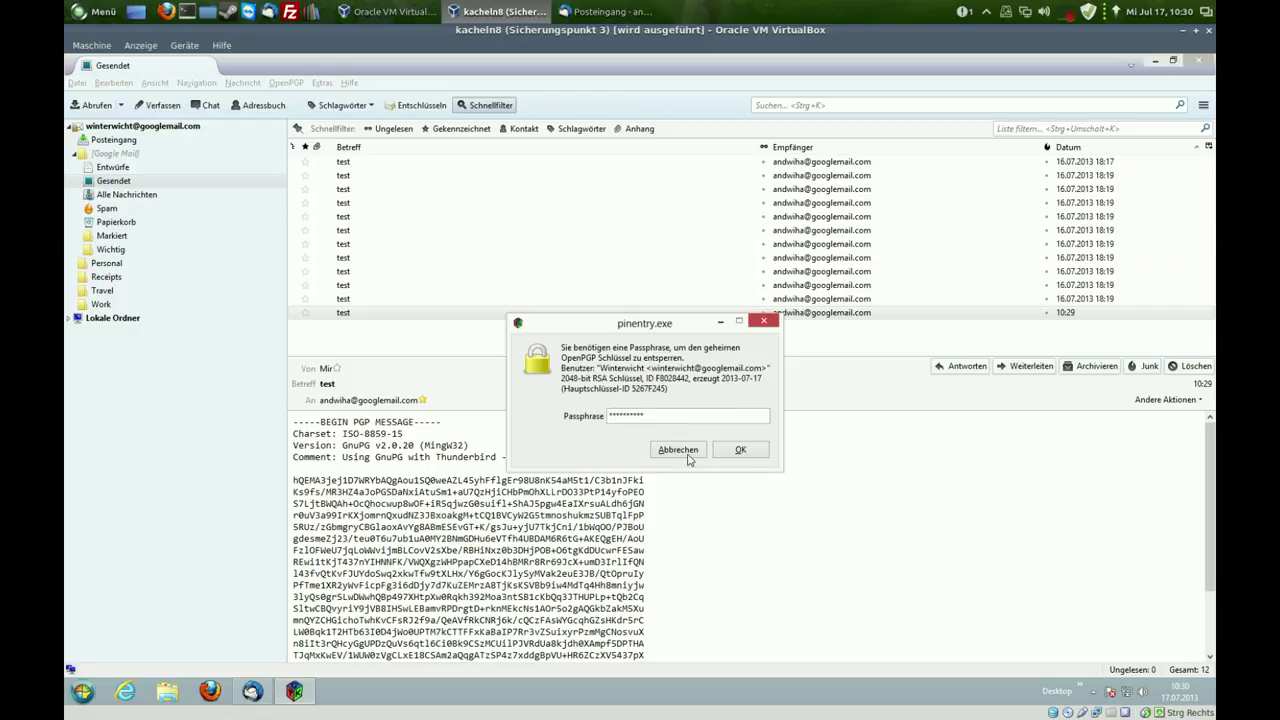
pyautogui.click(745, 449)
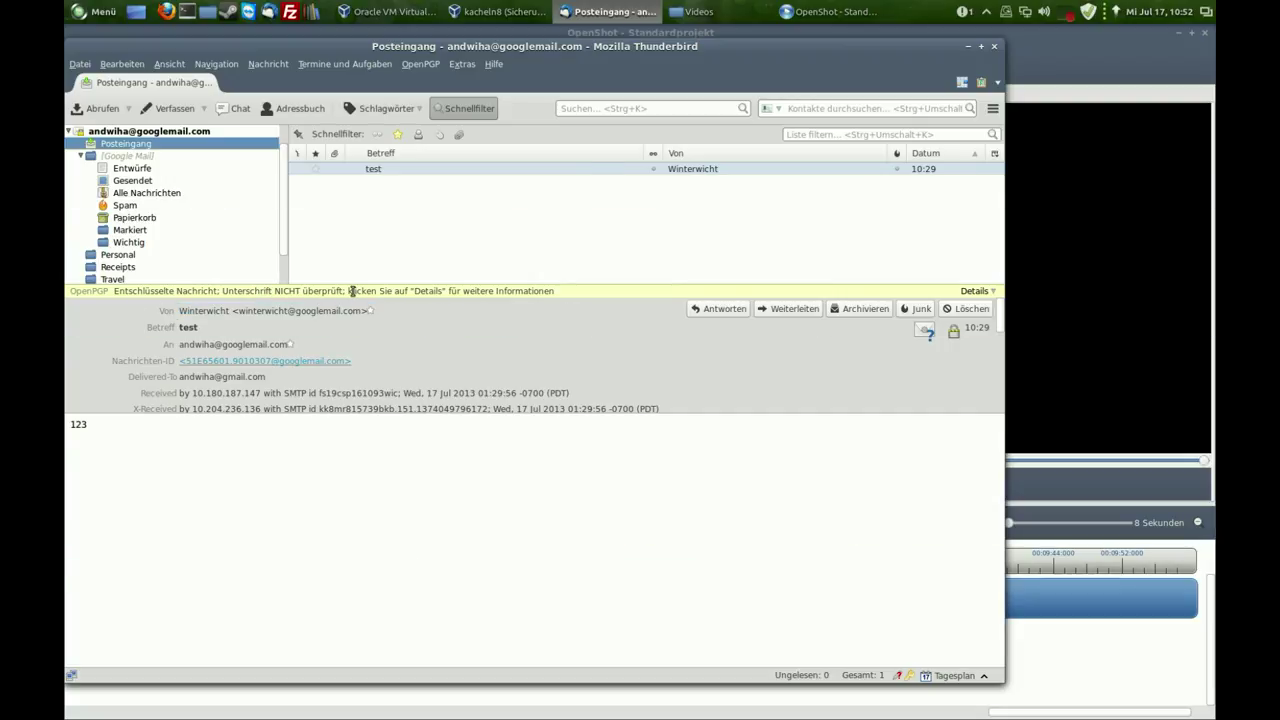
# - Import the sender's public key from pool.sks-keyservers.net through the message's OpenPGP details
pyautogui.click(988, 292)
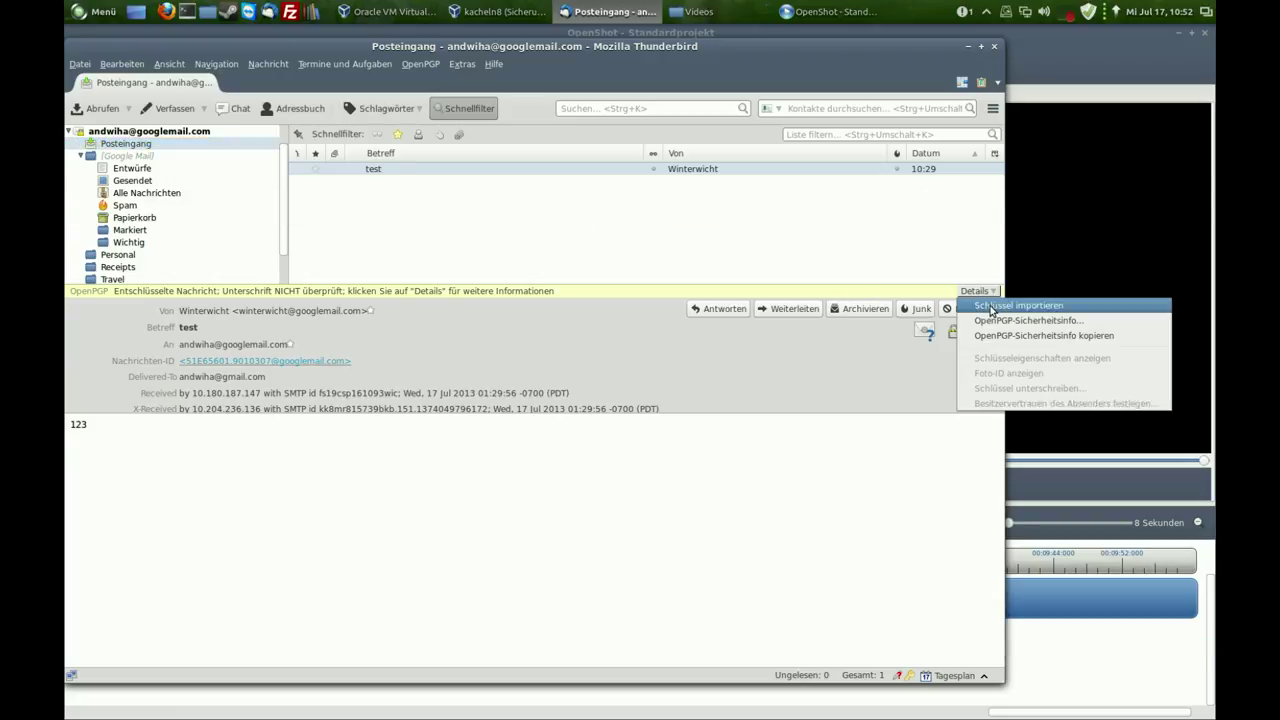
pyautogui.click(991, 306)
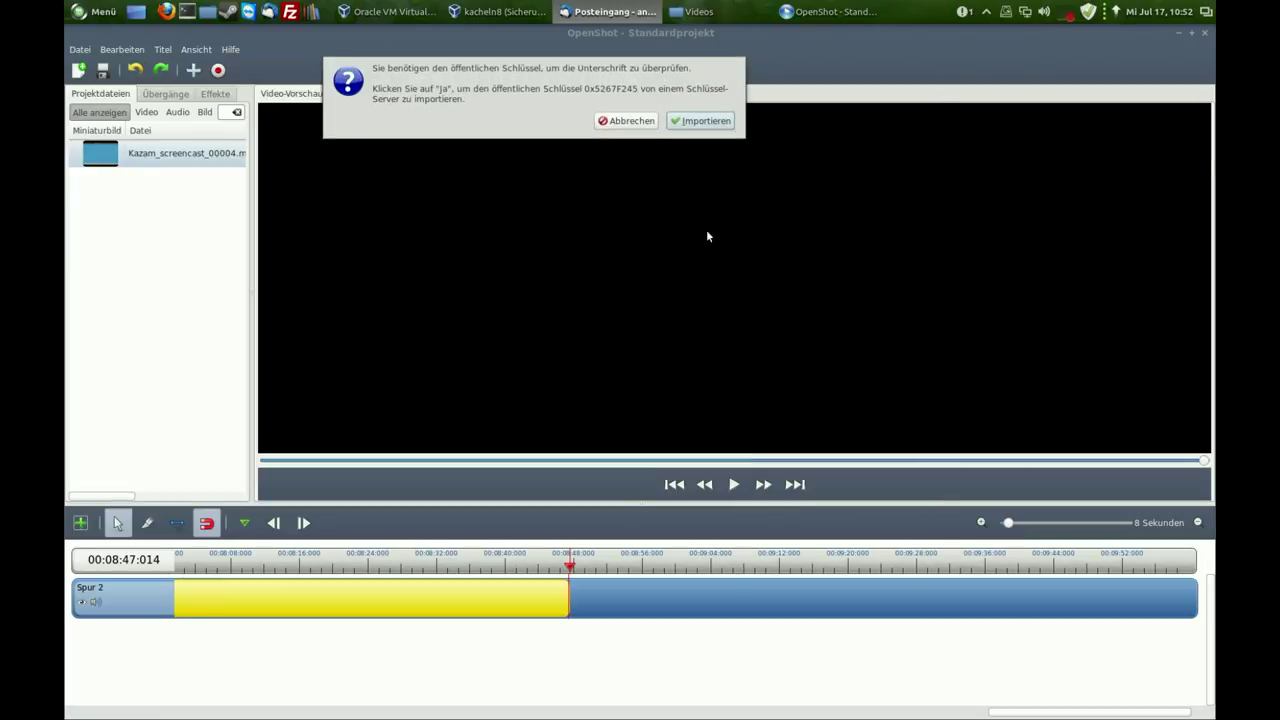
pyautogui.click(700, 122)
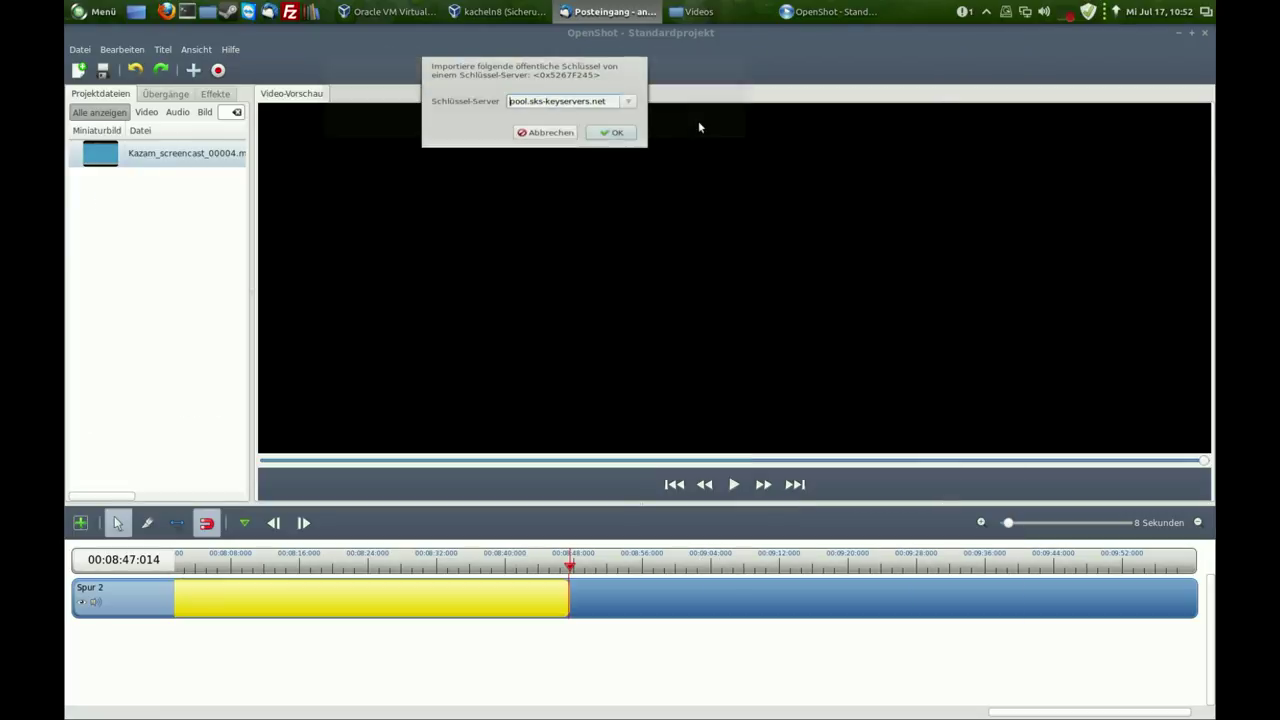
pyautogui.click(618, 135)
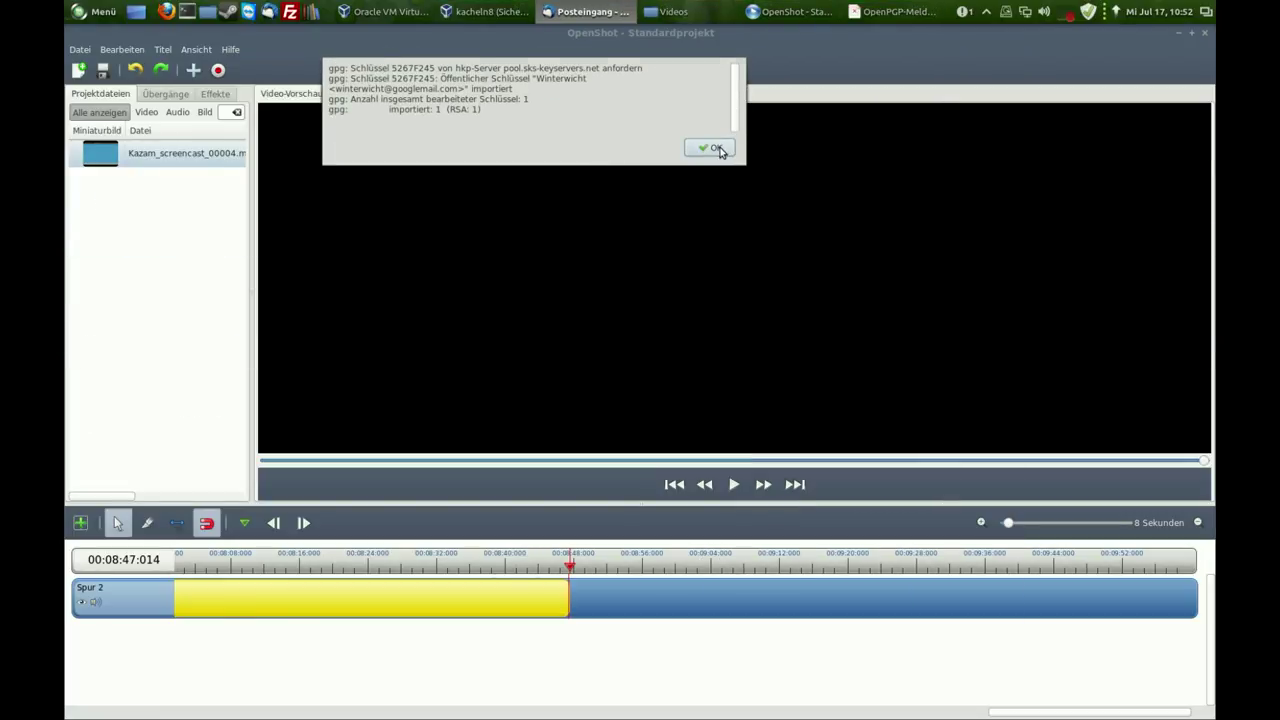
pyautogui.click(720, 149)
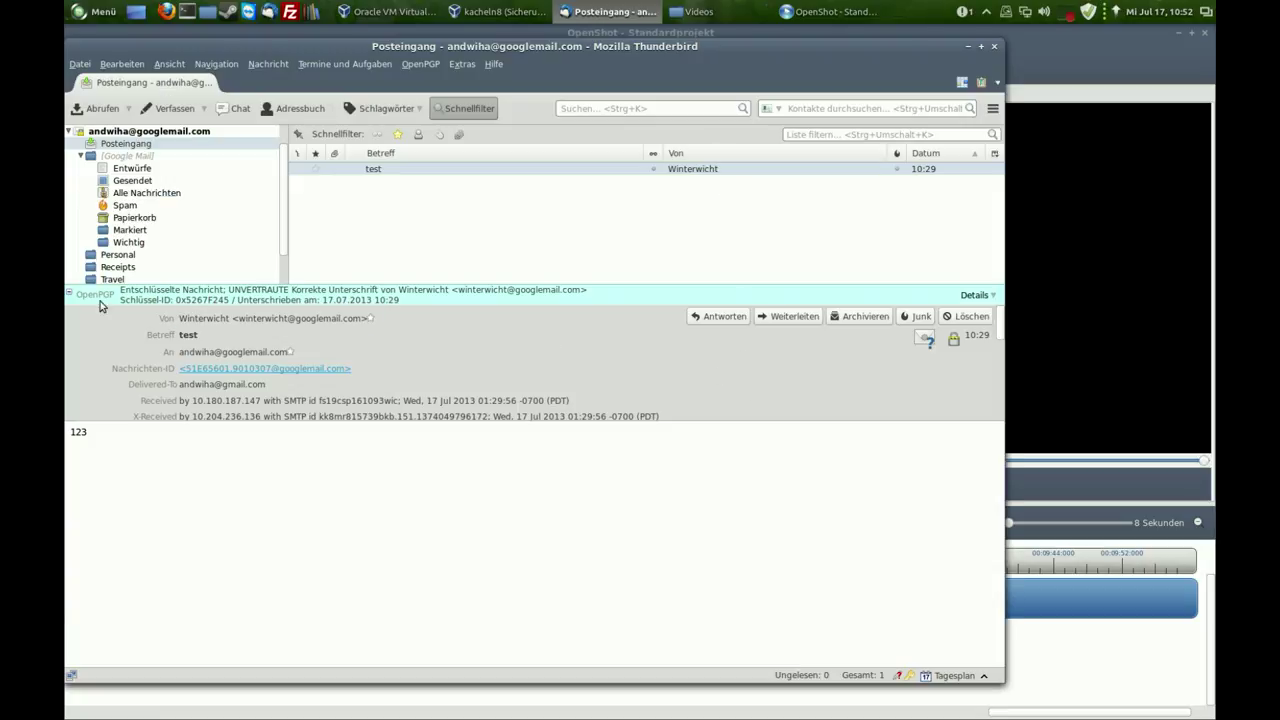